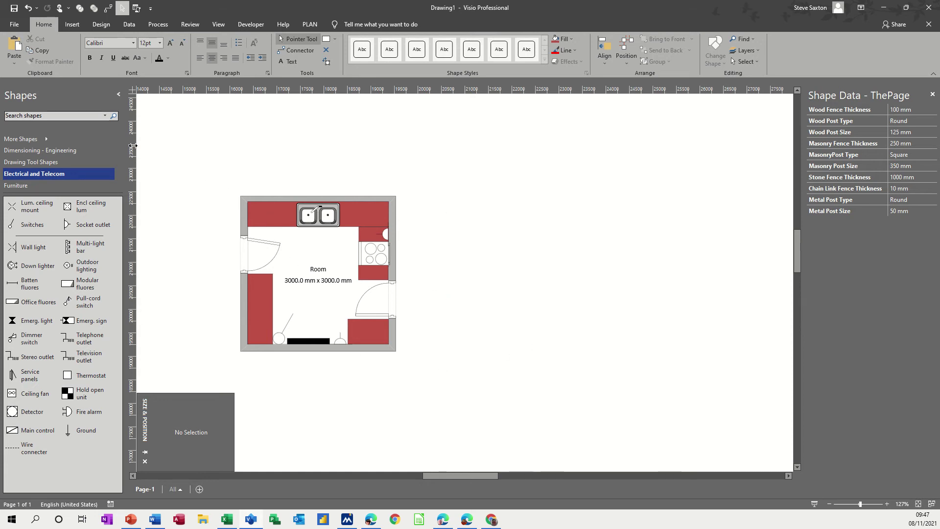
Create a new drawing from the metric Home Plan template under Maps and Floor Plans
click(15, 25)
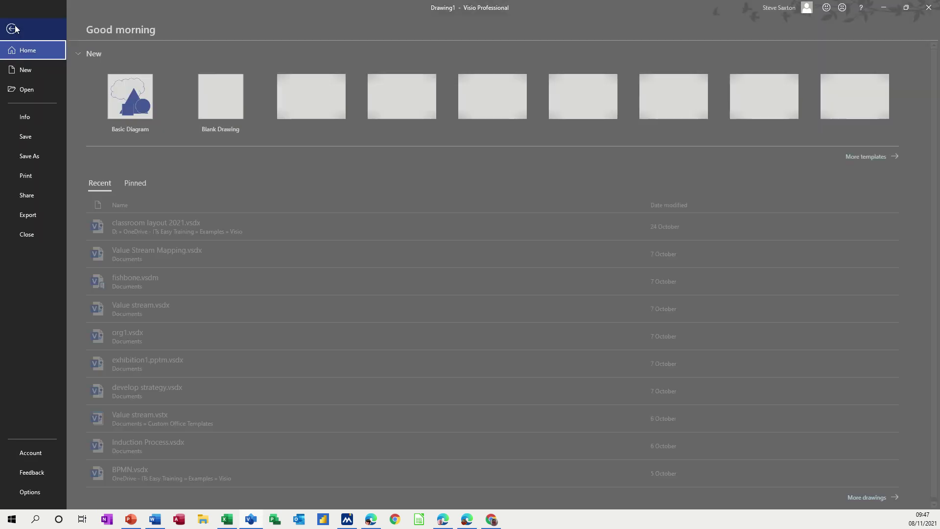
click(31, 71)
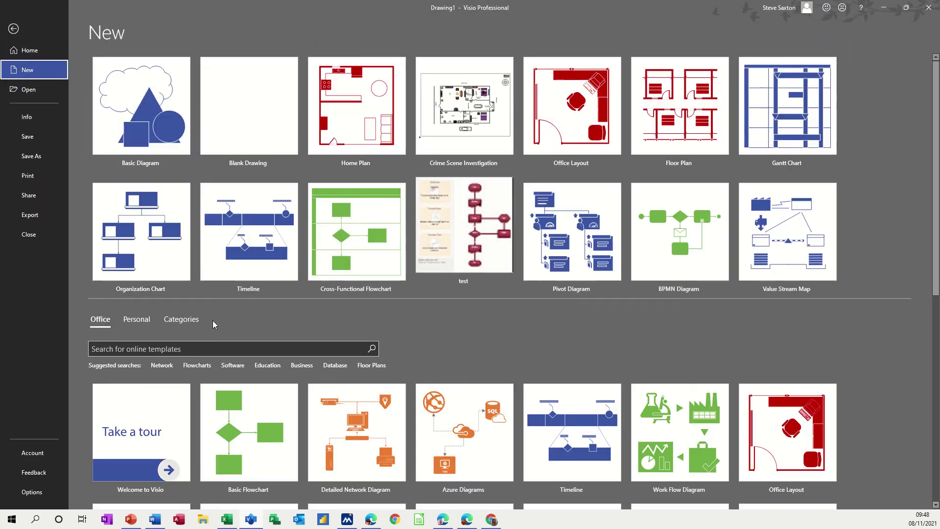
click(187, 321)
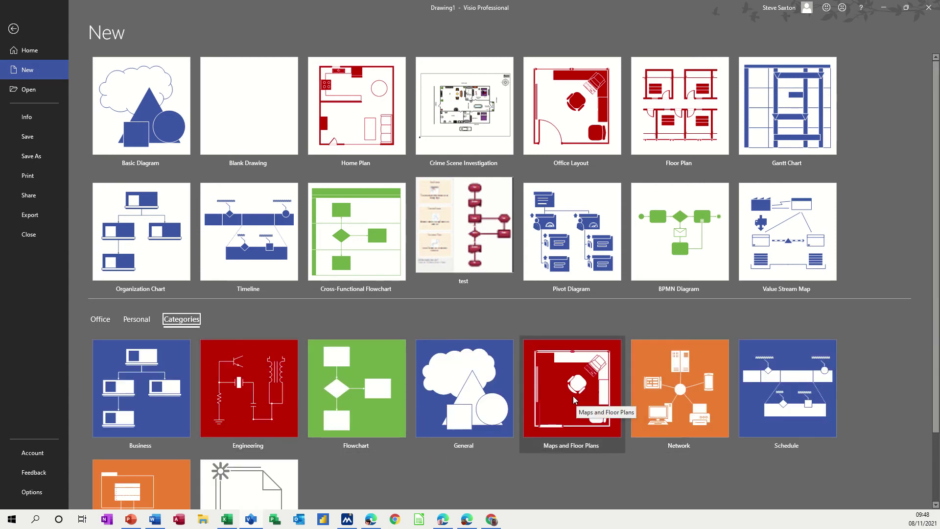
scroll(574, 399, down, 2)
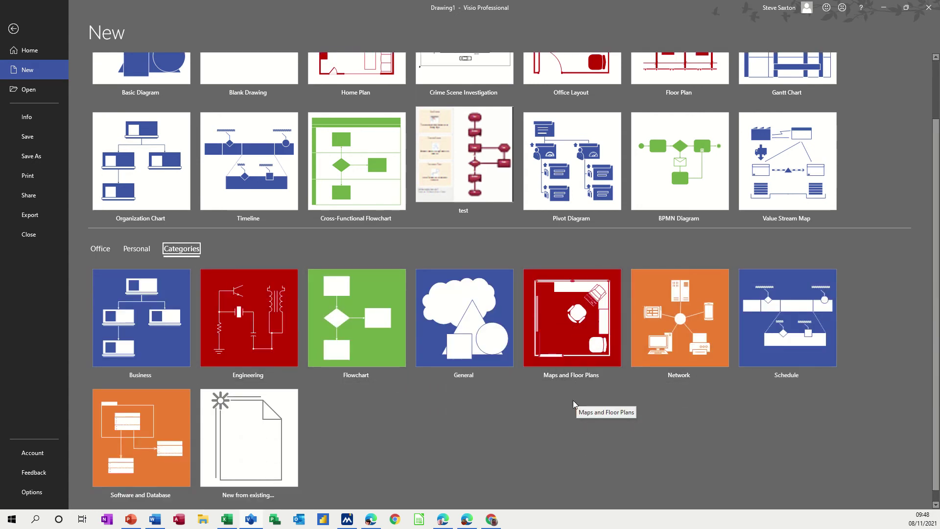
click(581, 349)
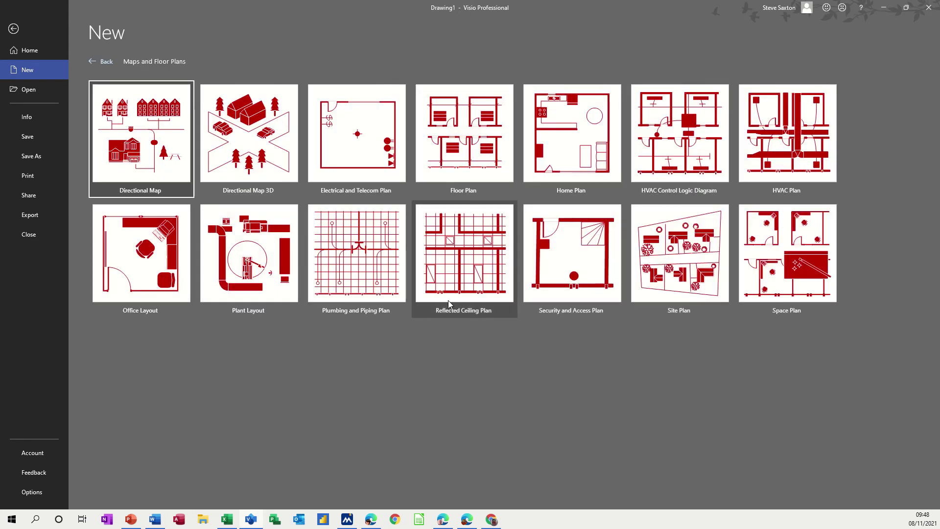
click(569, 140)
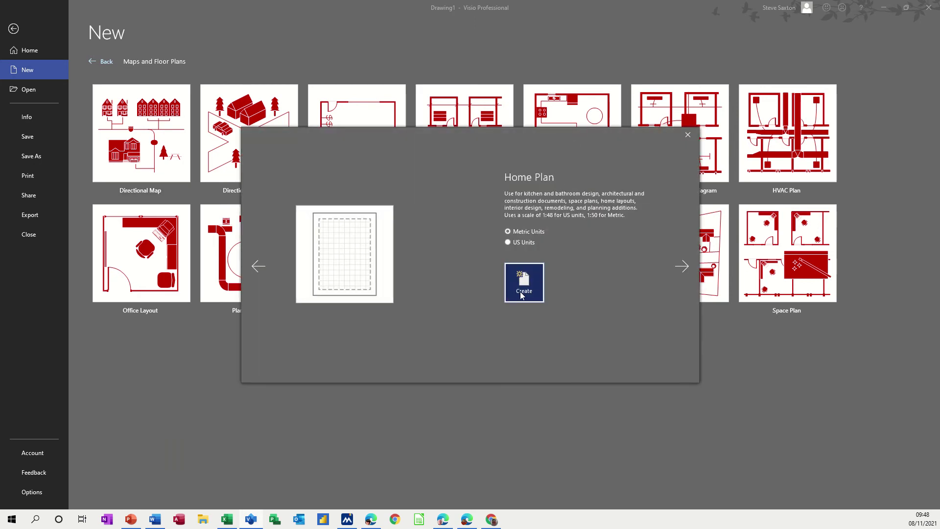
click(521, 292)
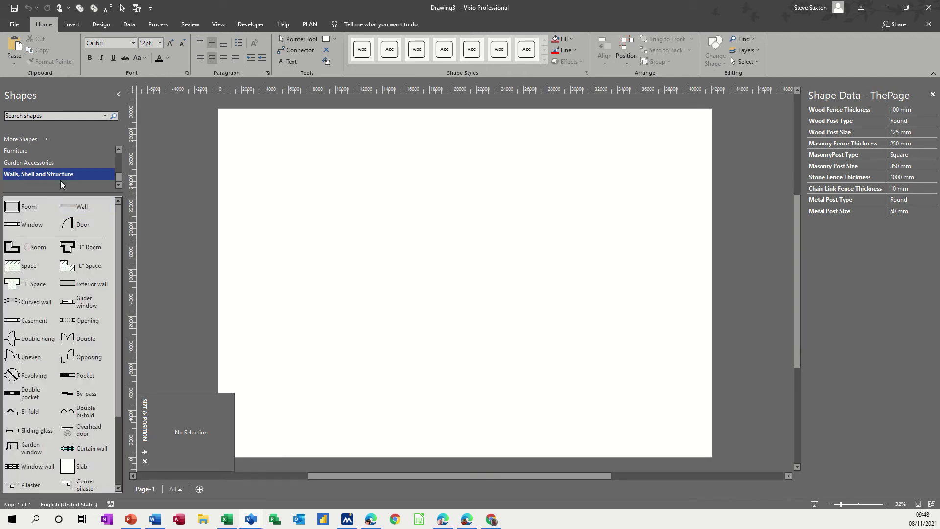
click(119, 151)
click(119, 151)
click(119, 151)
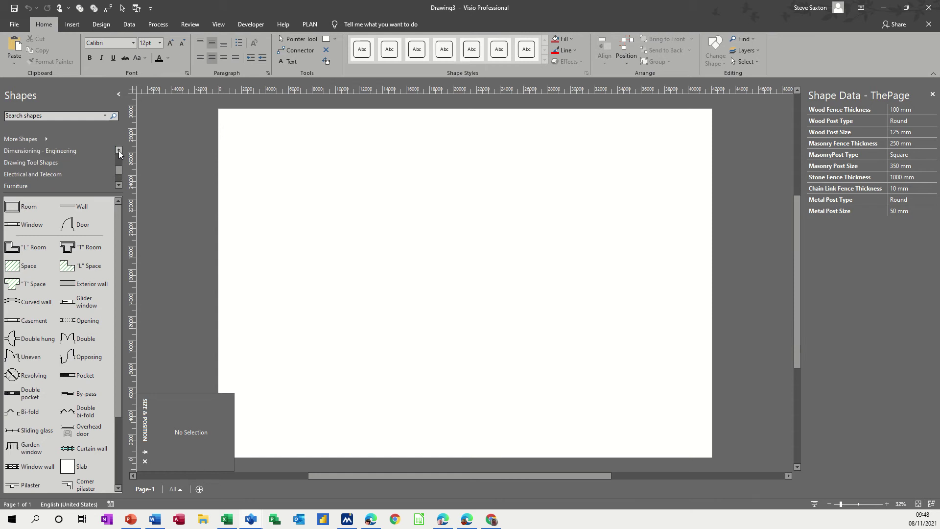
click(119, 151)
click(119, 151)
click(119, 150)
click(119, 150)
click(119, 151)
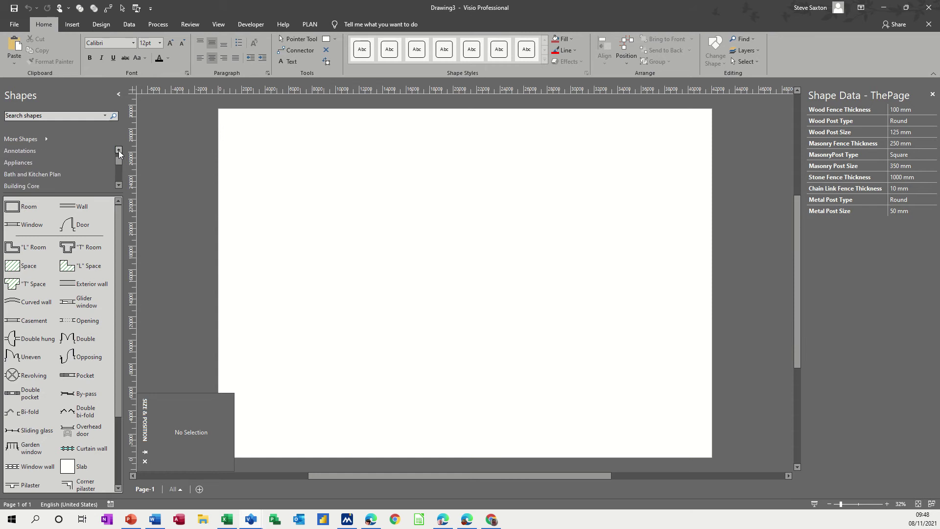
click(119, 151)
click(48, 153)
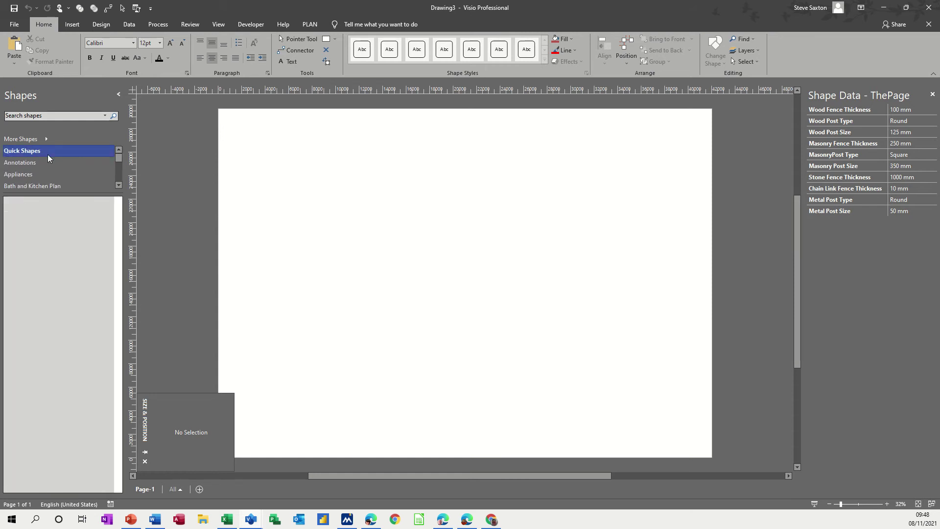
click(47, 163)
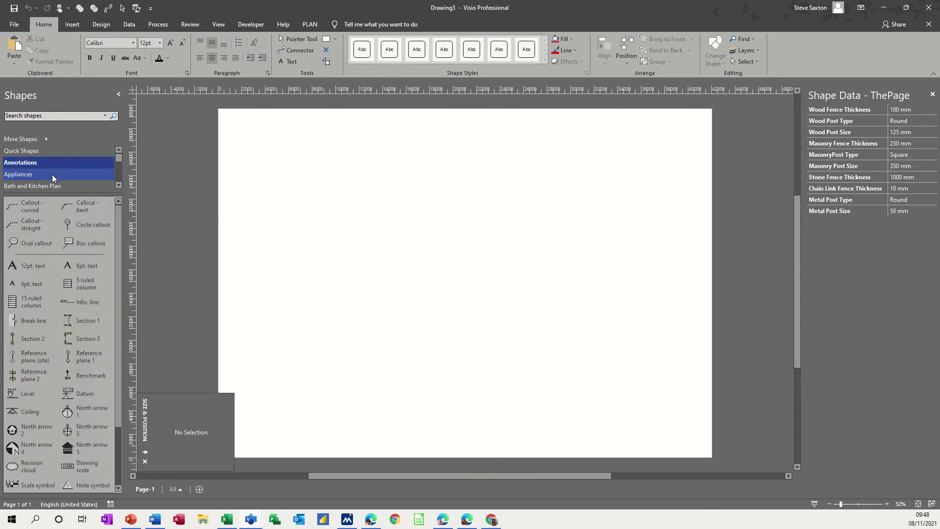
click(51, 174)
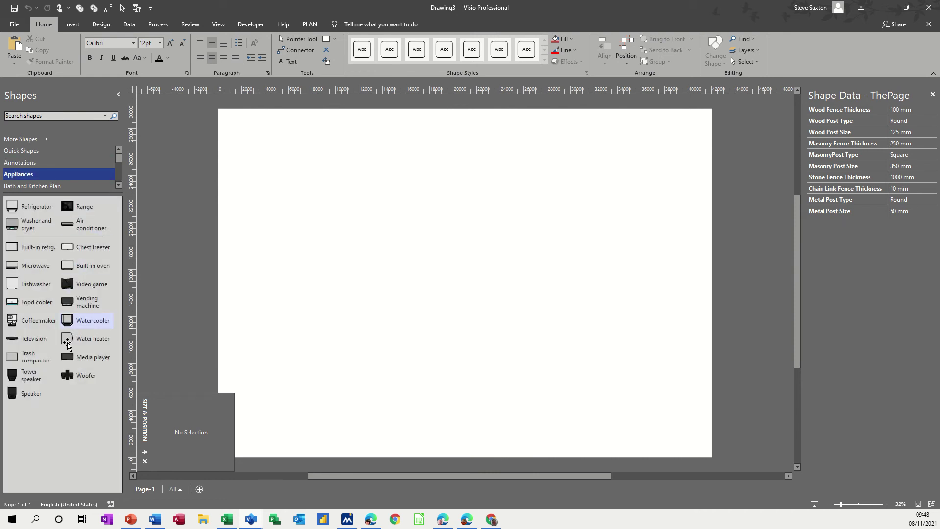
click(119, 185)
scroll(119, 184, down, 4)
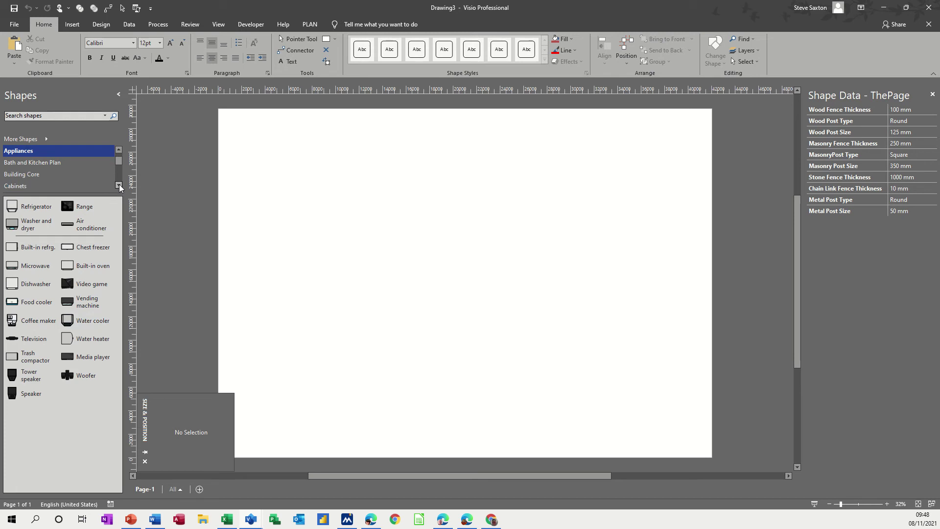
click(118, 151)
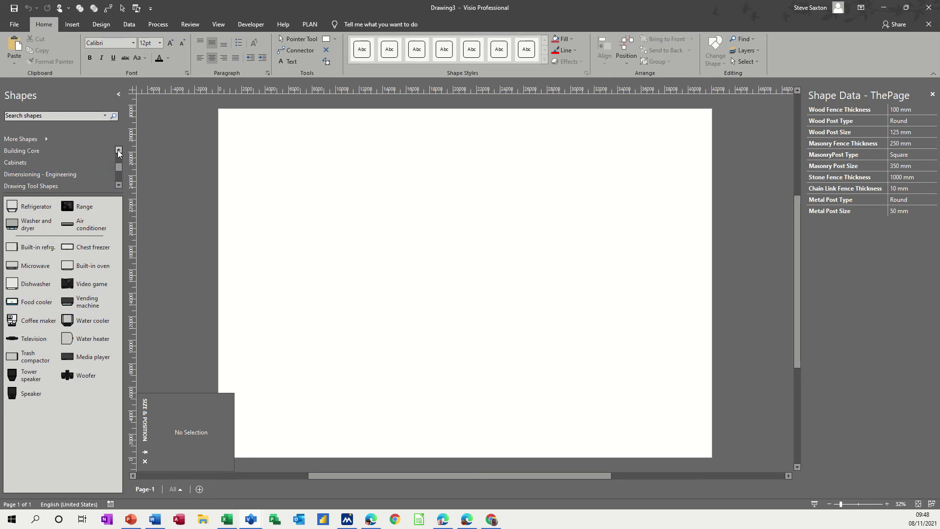
click(118, 150)
click(64, 151)
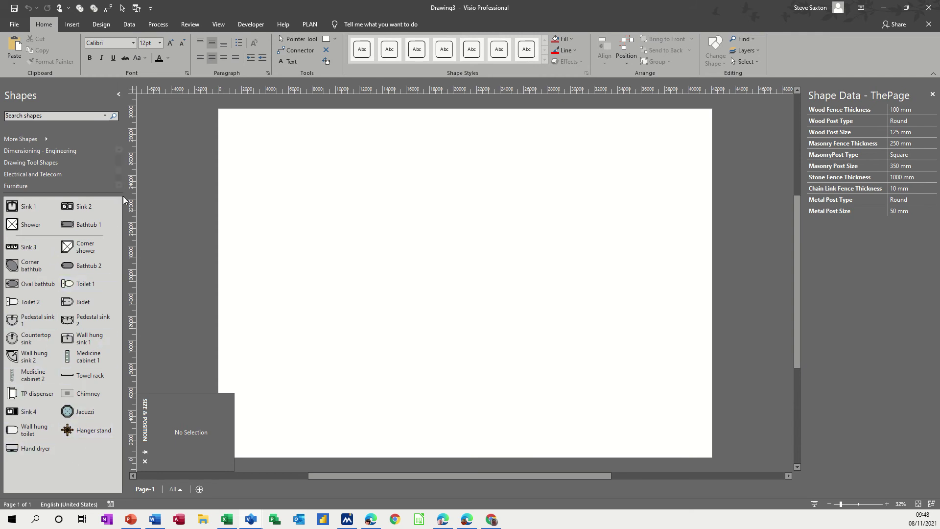
scroll(63, 176, down, 1)
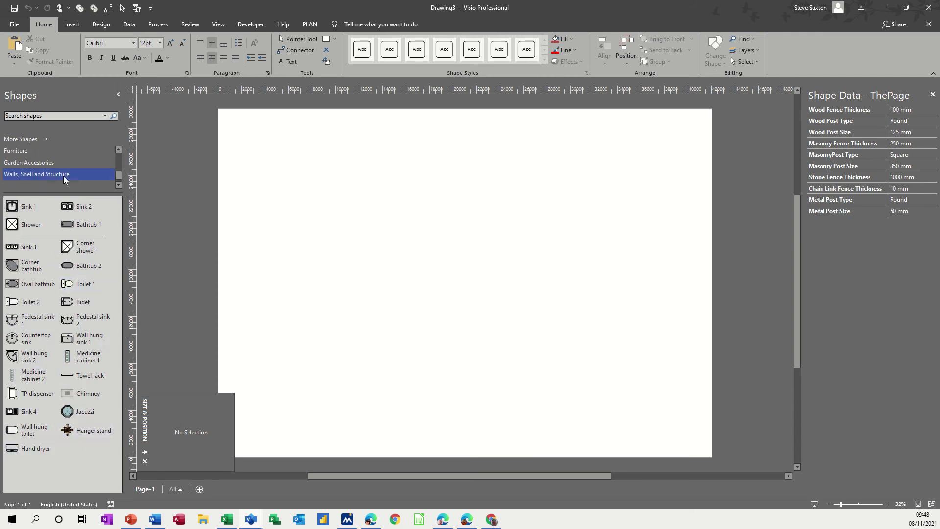
click(118, 150)
click(118, 150)
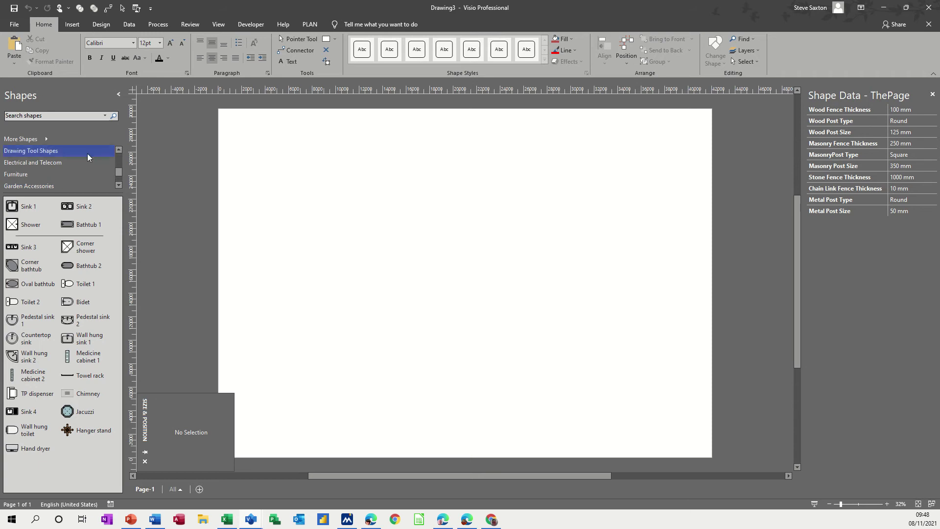
click(56, 166)
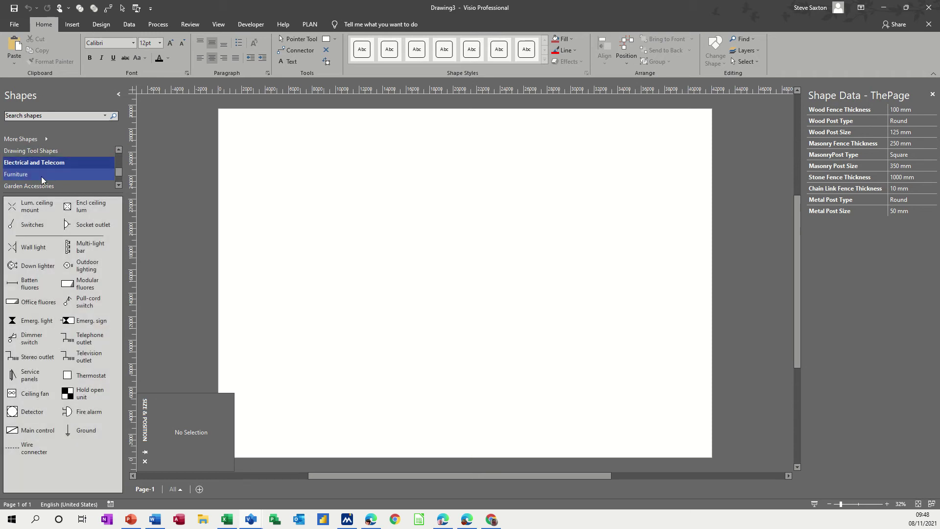
click(53, 176)
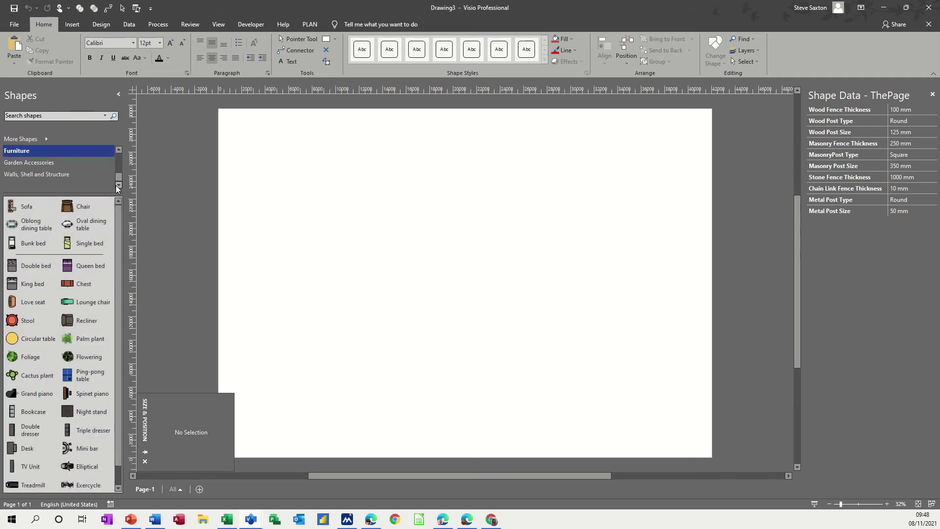
click(51, 174)
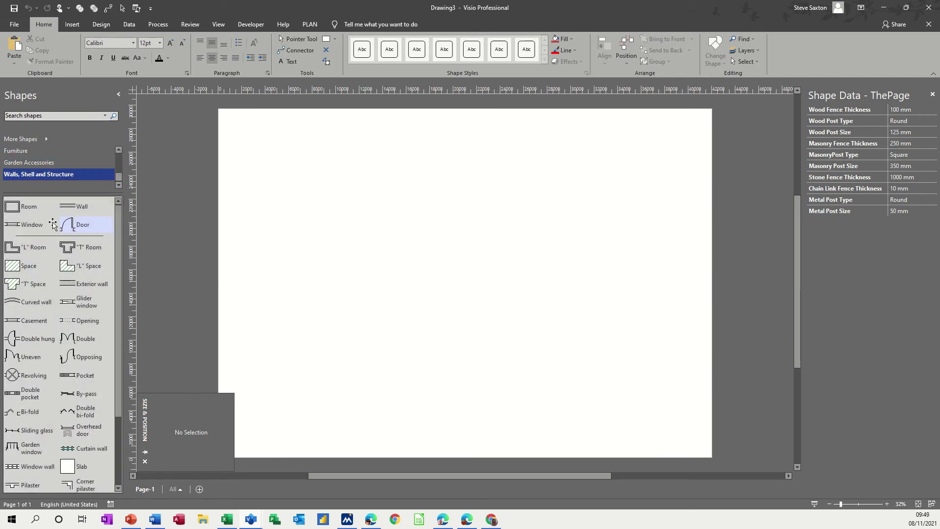
Place a Room shape on the page and set its height to 3 m, making it 3 m × 3 m
drag(11, 210, 419, 201)
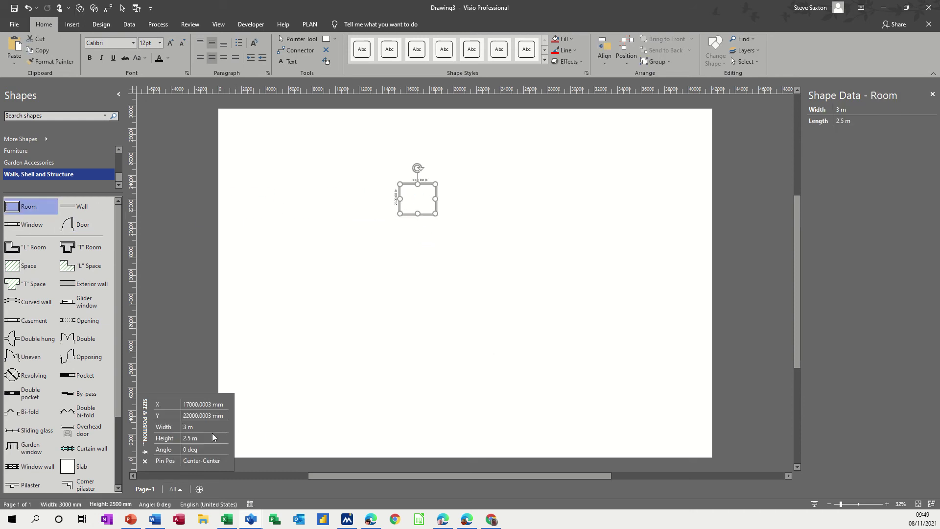
click(201, 438)
text(3m)
click(287, 392)
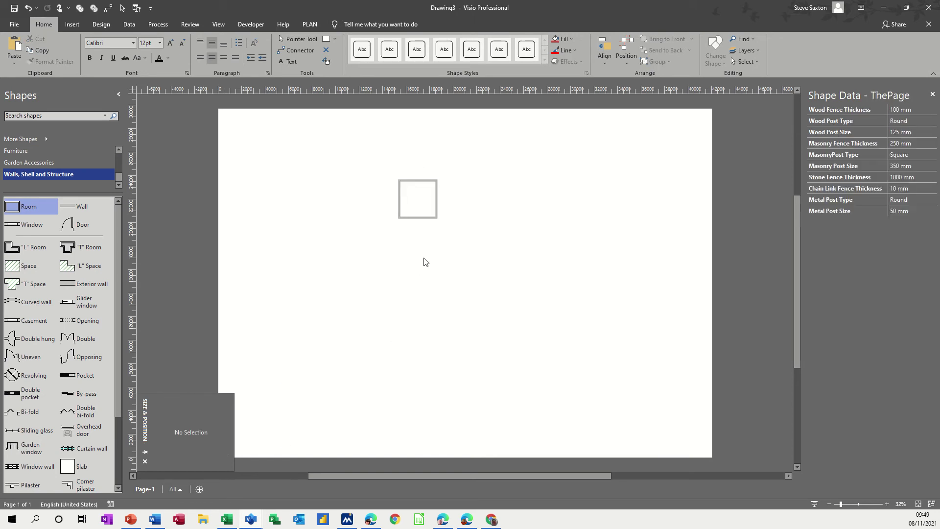
click(886, 505)
scroll(532, 389, up, 2)
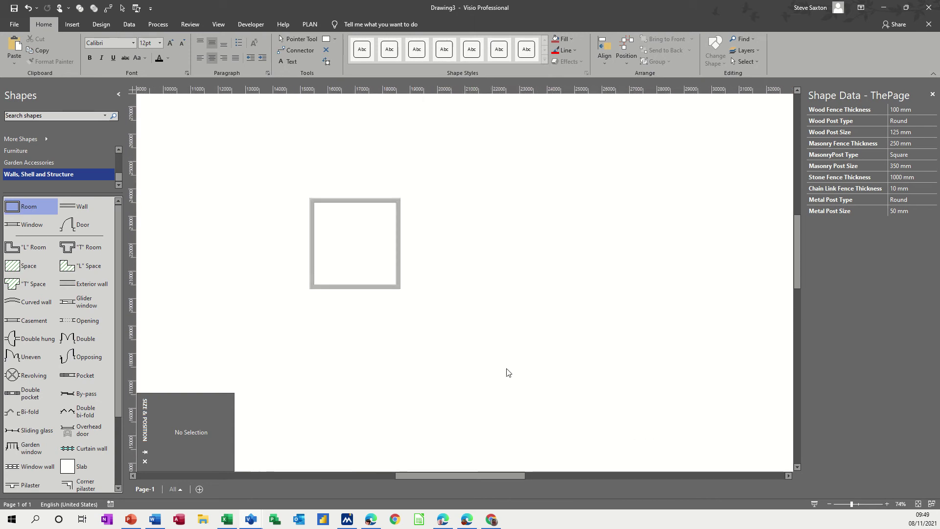
click(886, 504)
click(886, 503)
click(886, 504)
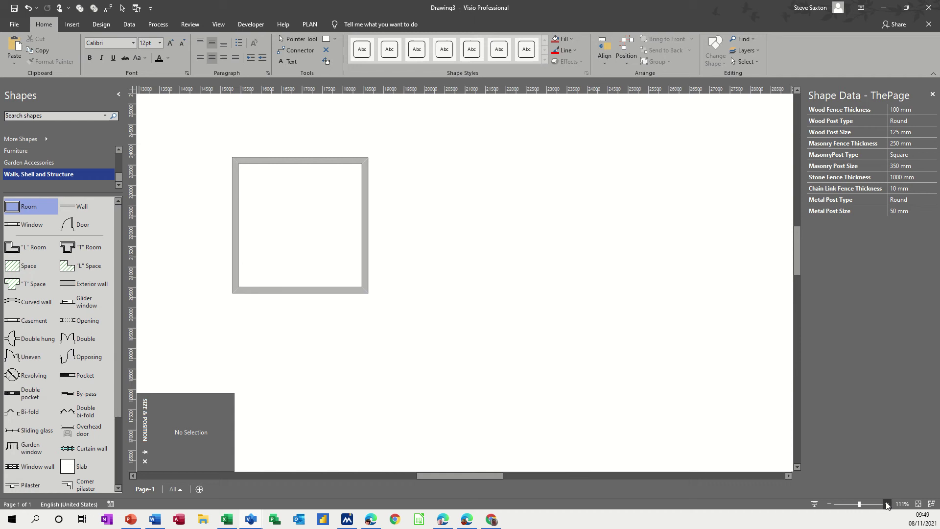
scroll(369, 374, up, 1)
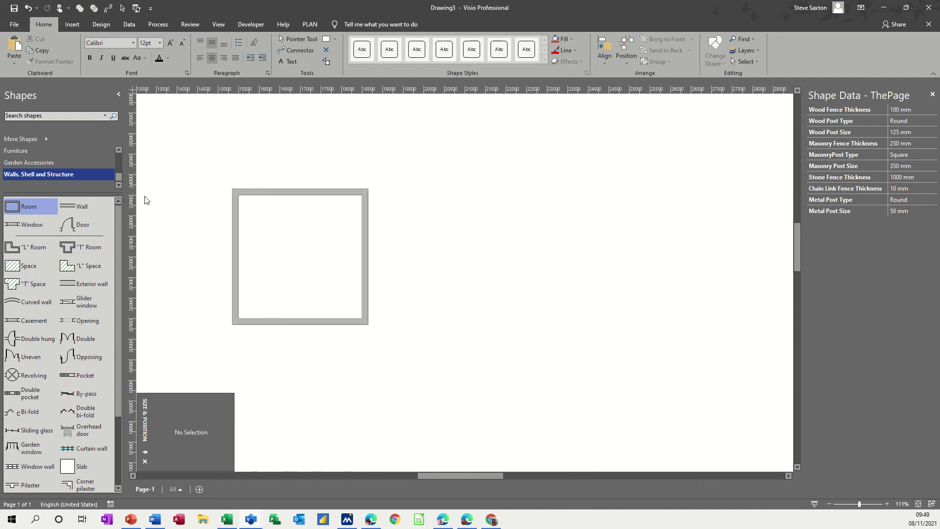
Add the Basic Shapes stencil to the shapes list
click(44, 116)
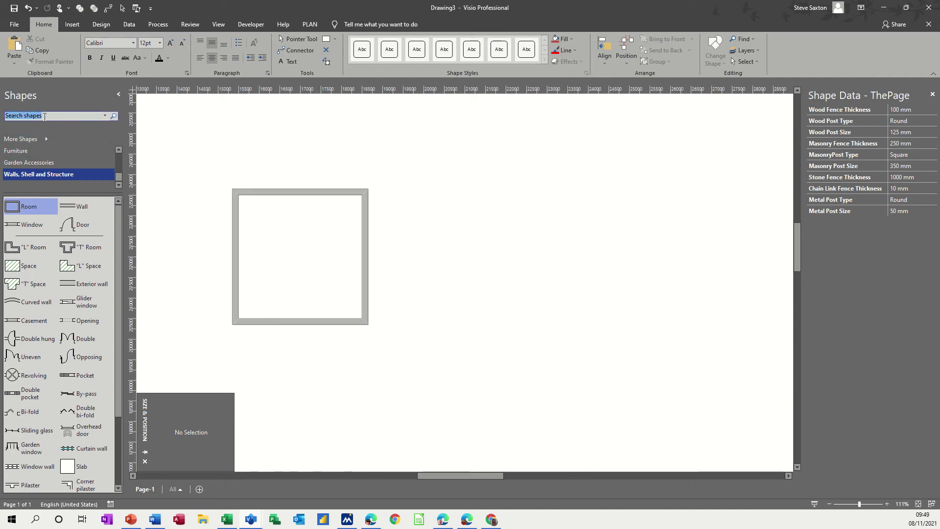
click(46, 139)
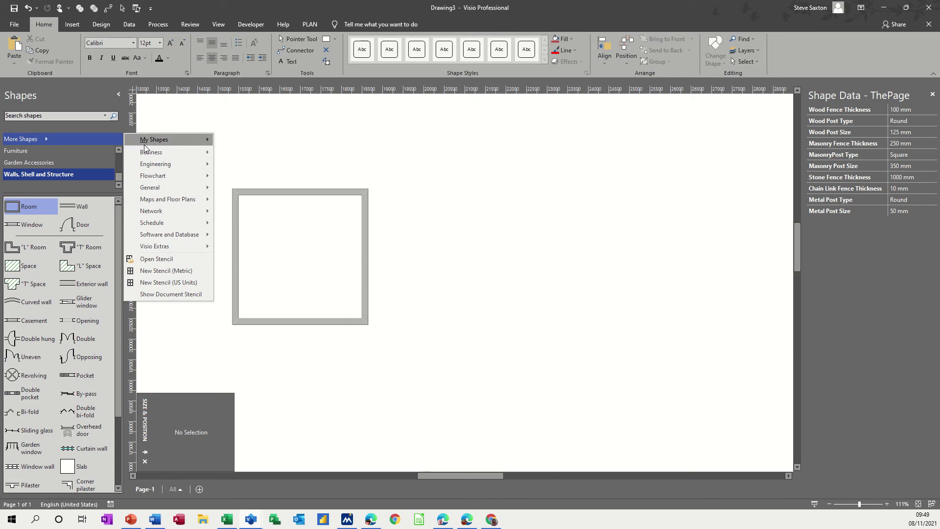
mouse_move(178, 187)
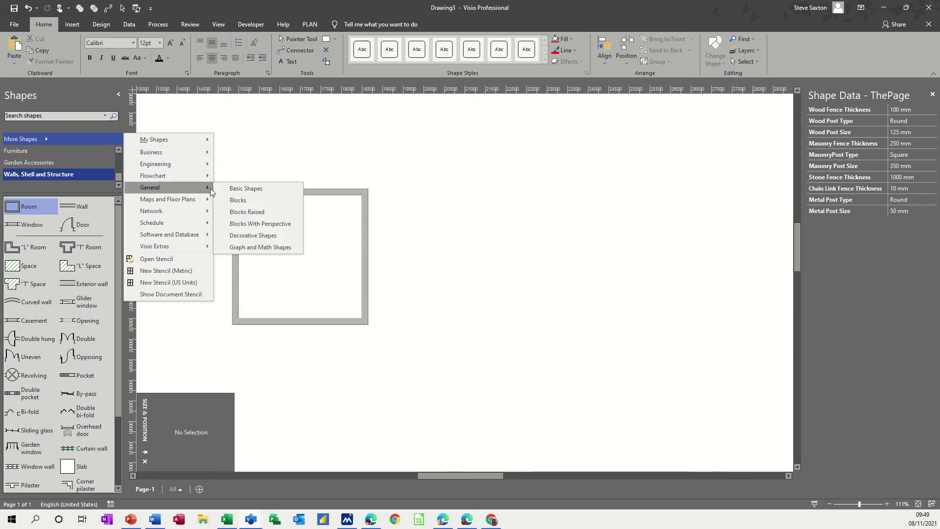
click(246, 188)
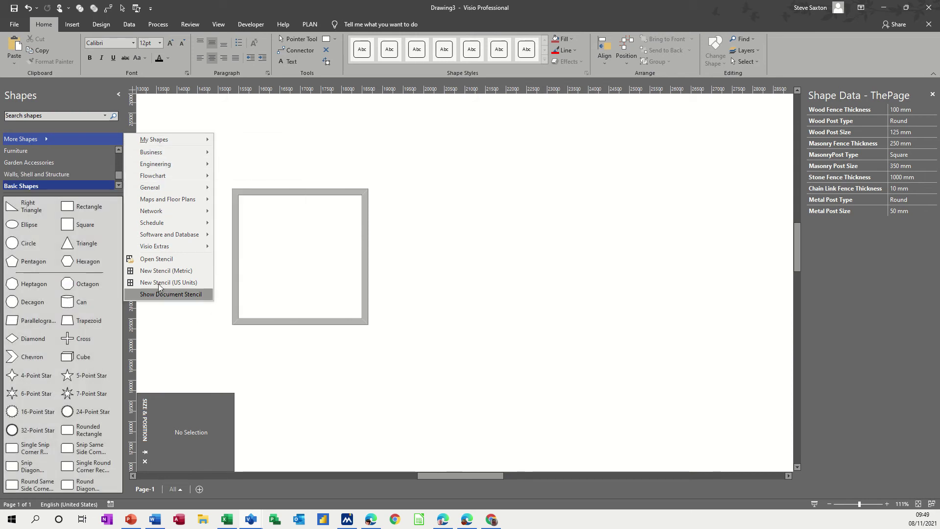
click(306, 142)
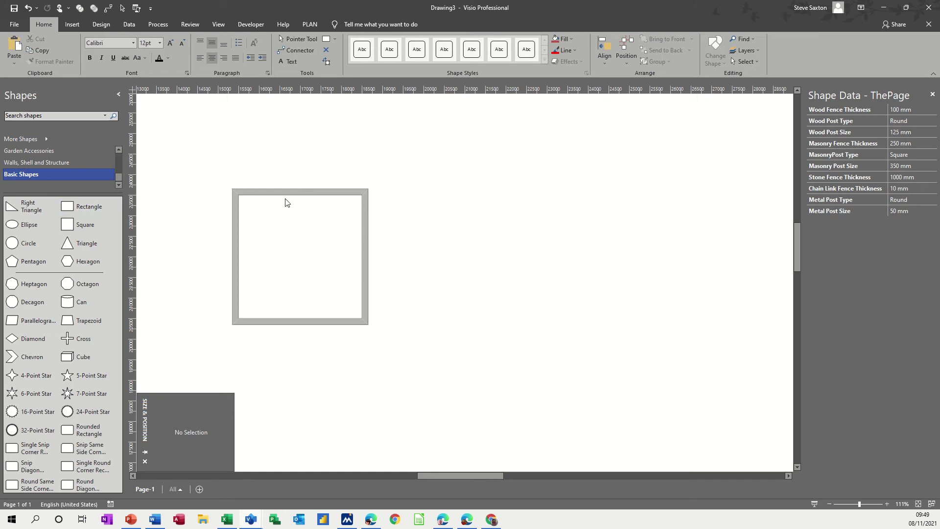
Place a 3000 × 533 mm rectangle along the inside of the room's top wall
drag(72, 208, 173, 220)
drag(232, 231, 500, 259)
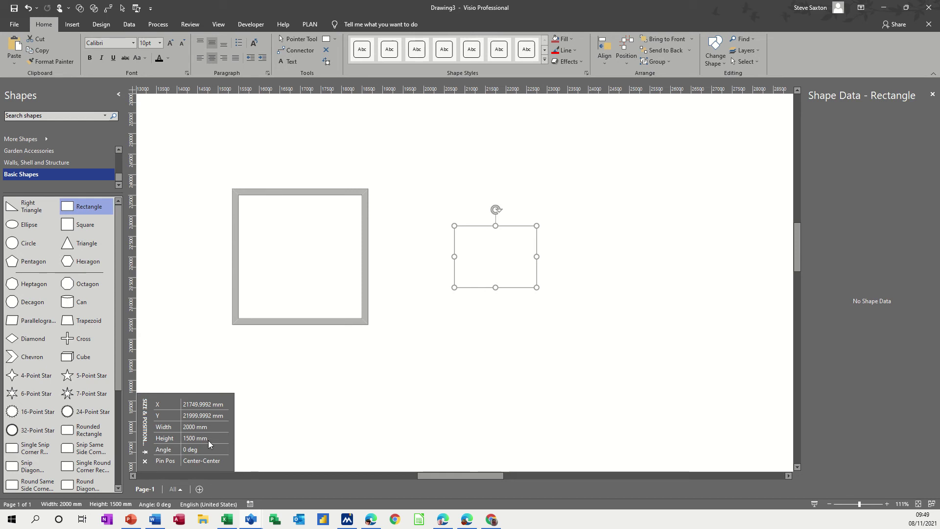
click(205, 438)
text(533)
key(Return)
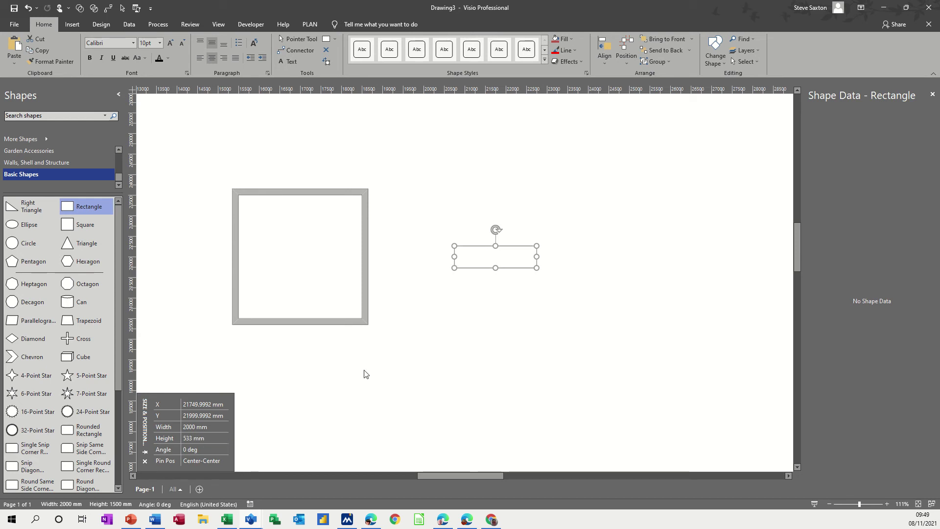
click(495, 278)
drag(495, 258, 358, 210)
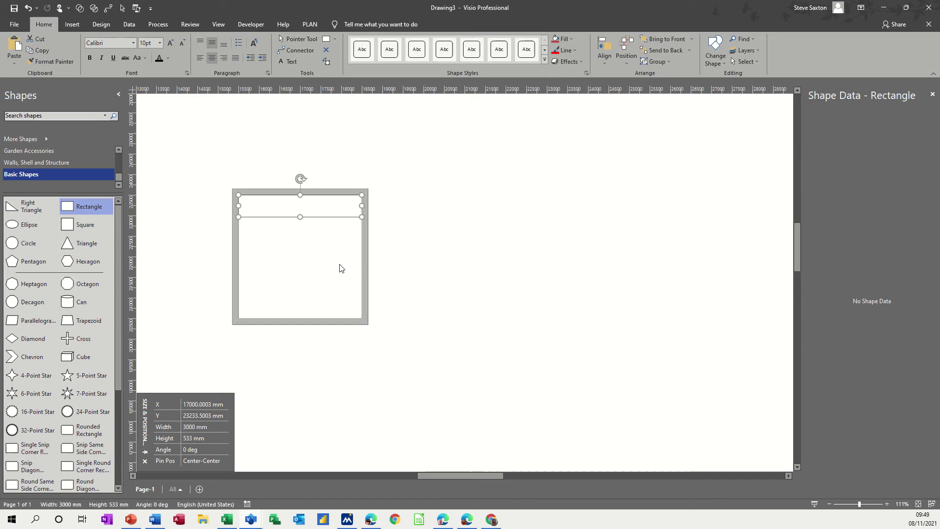
Place a door in the right wall, flipped vertically to swing inward, and nudge it up
click(61, 163)
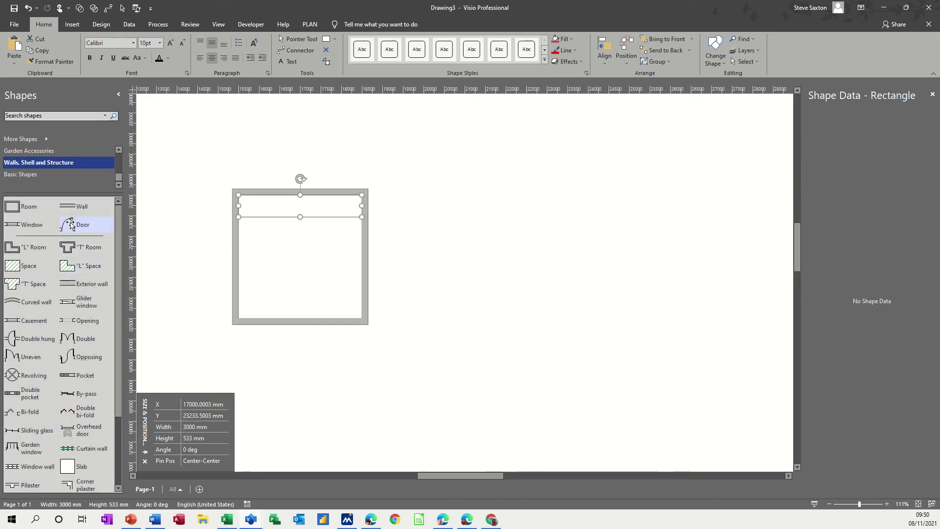
drag(75, 225, 365, 304)
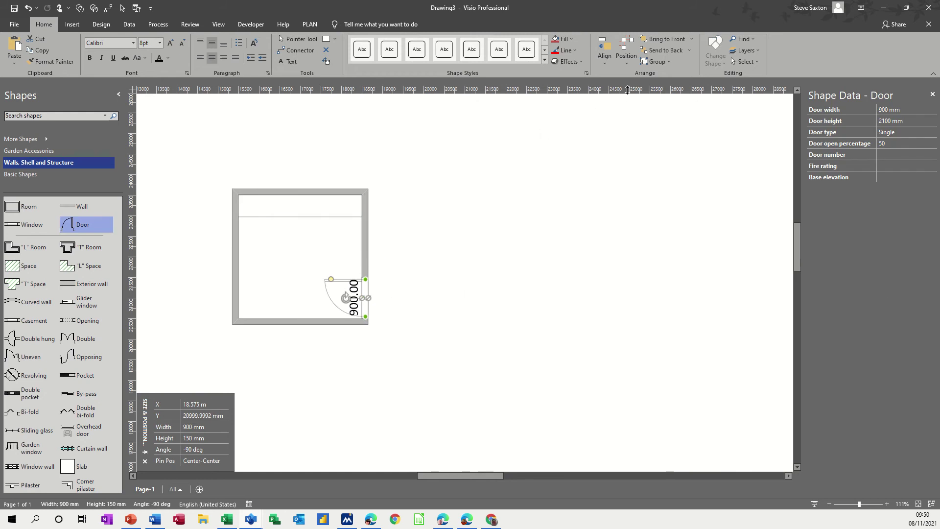
click(624, 64)
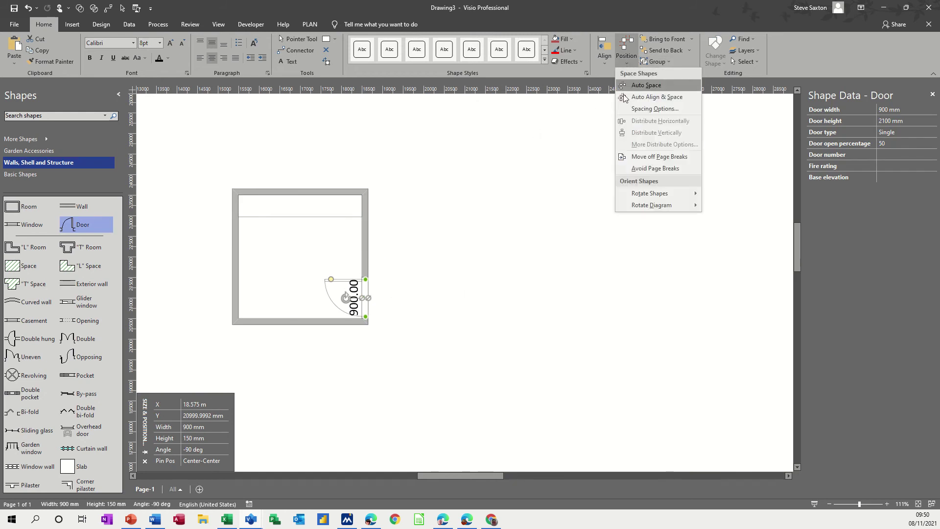
mouse_move(667, 193)
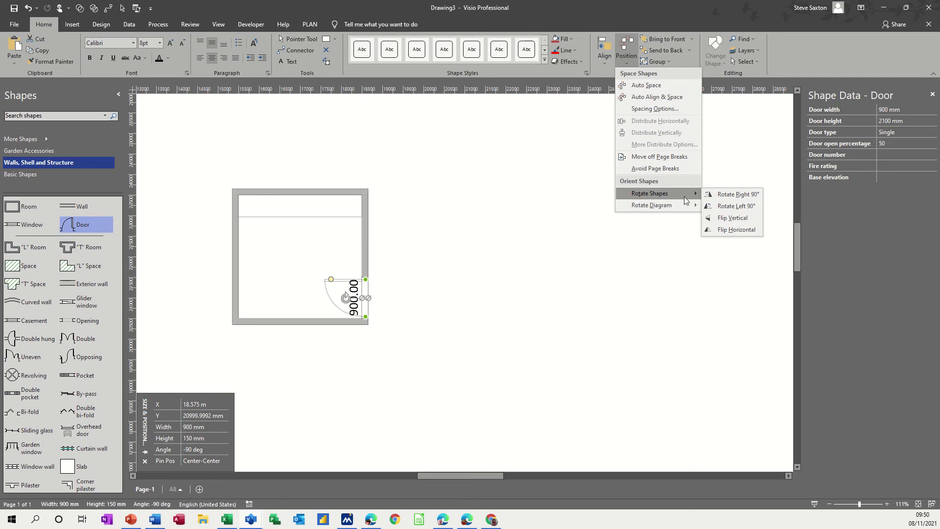
click(723, 217)
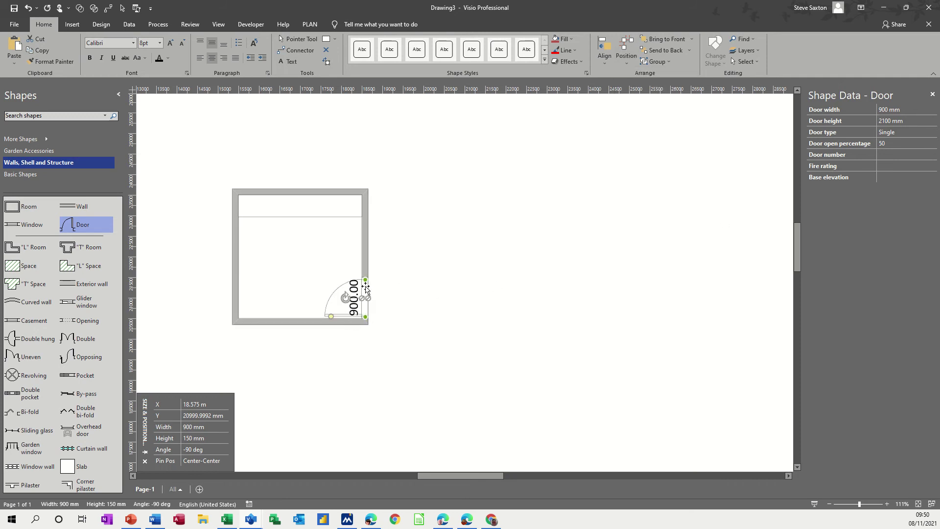
drag(366, 281, 366, 270)
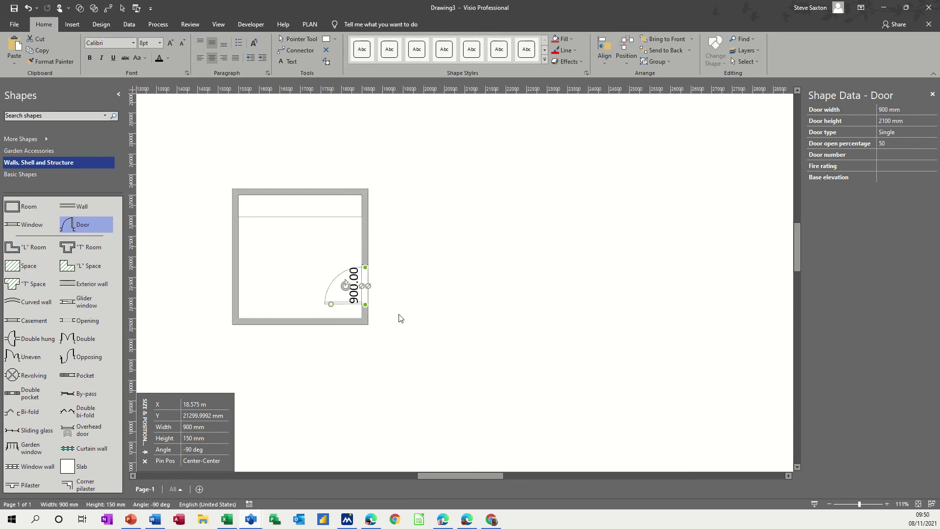
Set the right-wall door's width to 700 mm
click(365, 311)
click(190, 430)
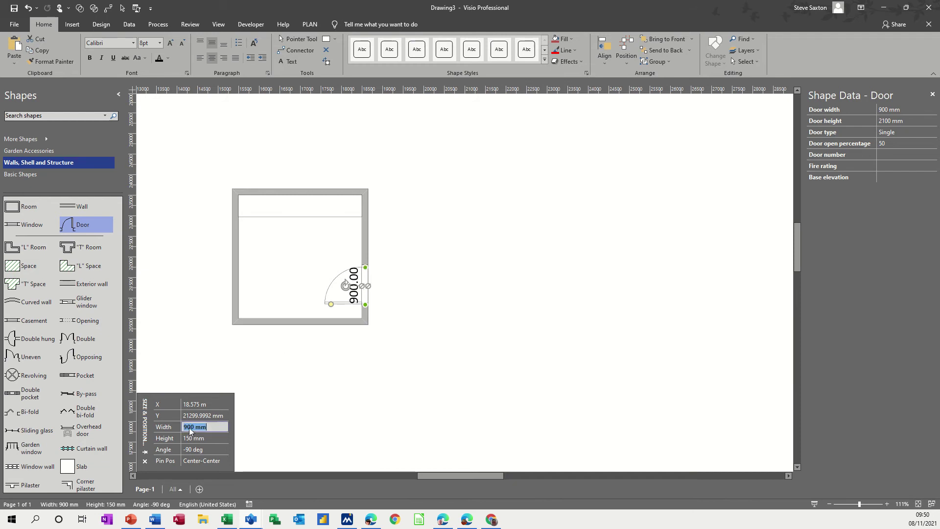
click(498, 327)
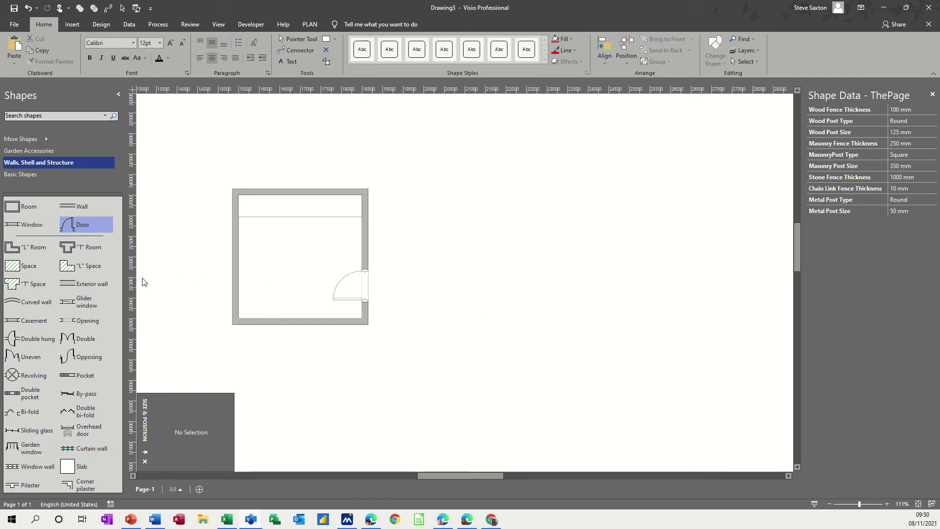
Add a second door on the left wall and swing it into the room
drag(68, 224, 231, 244)
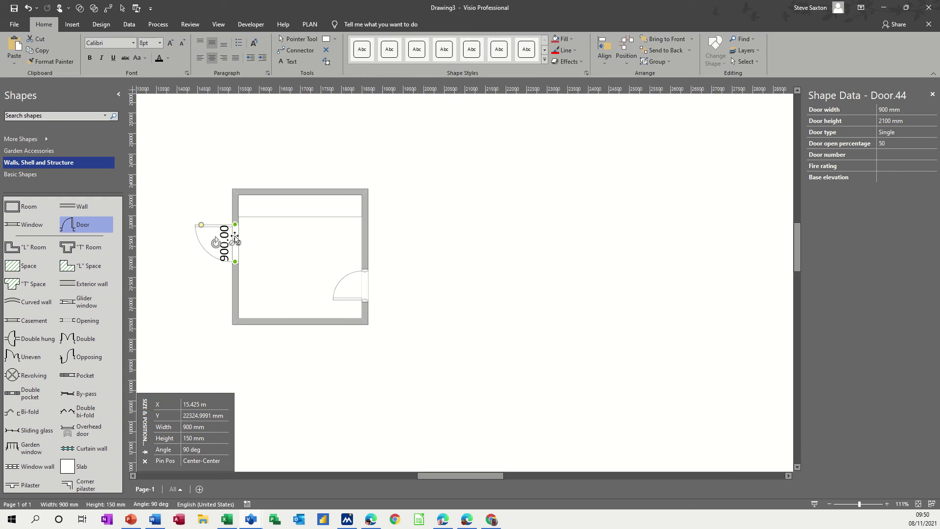
drag(202, 225, 269, 222)
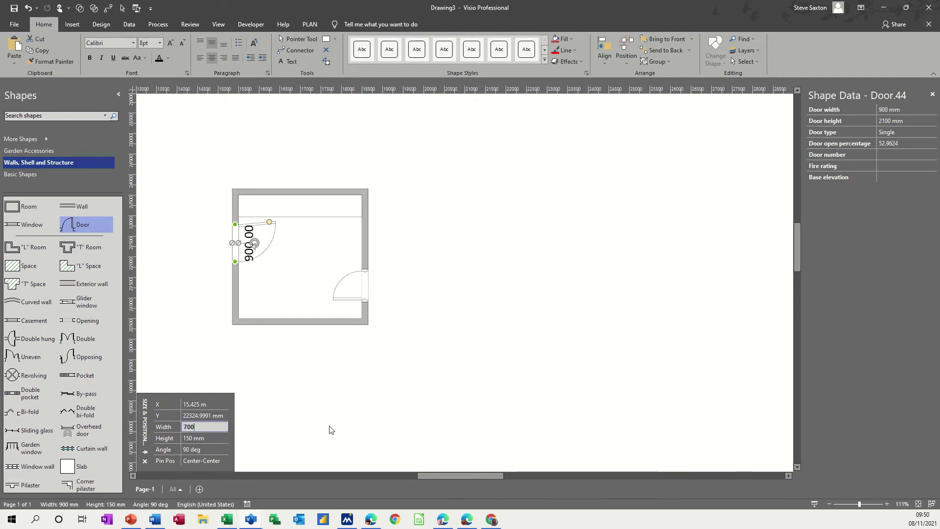
click(258, 436)
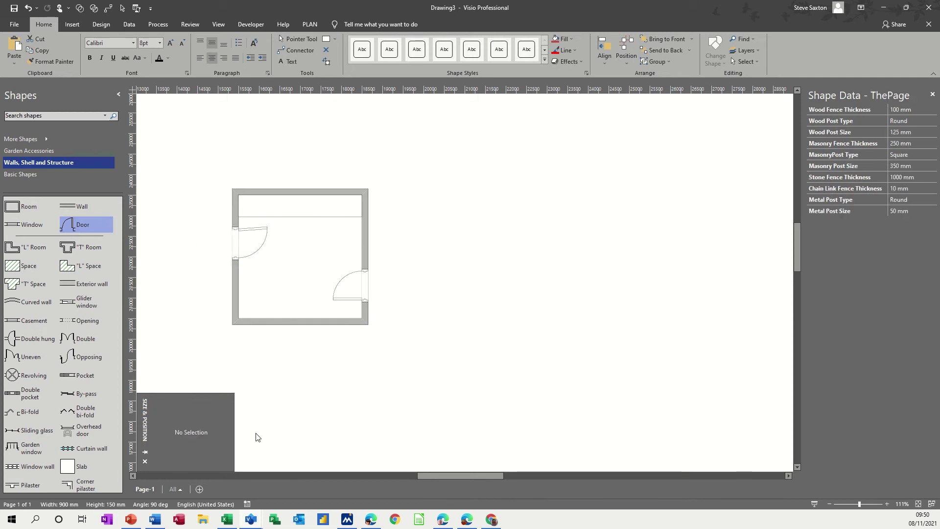
click(235, 282)
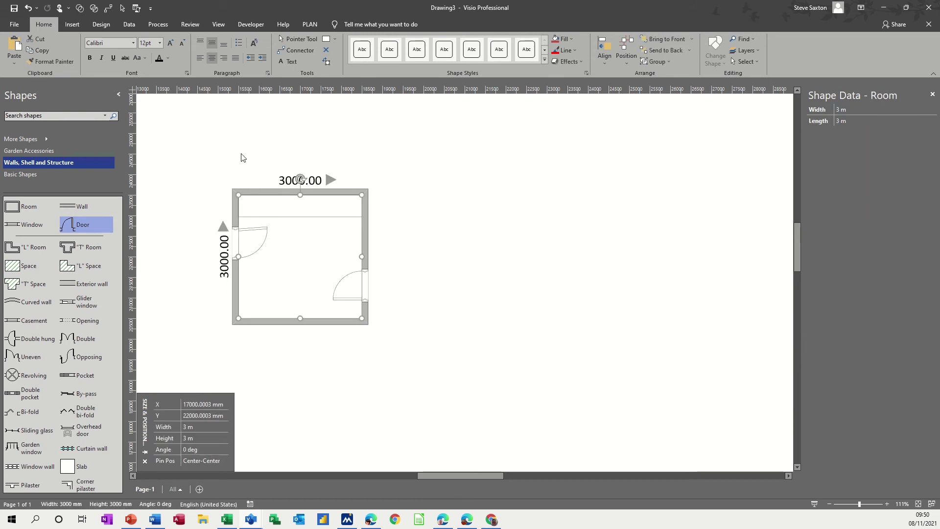
click(219, 24)
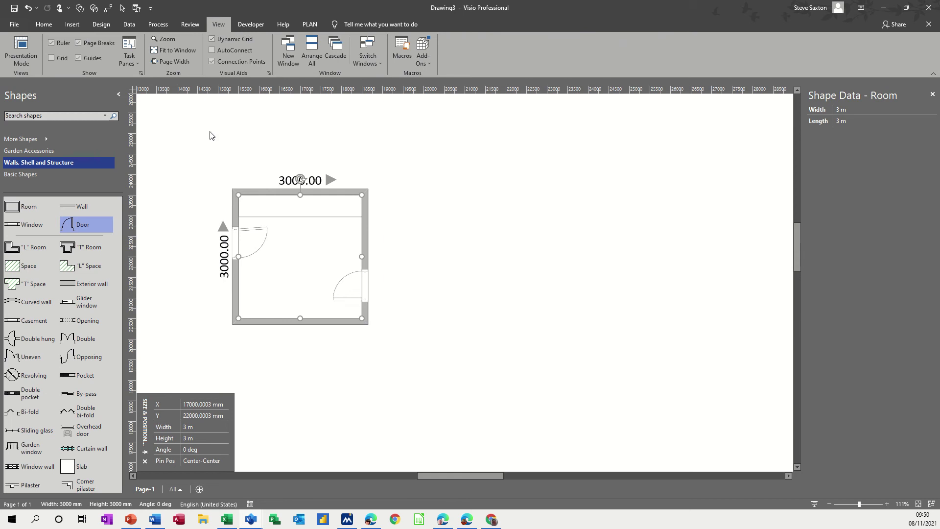
click(131, 64)
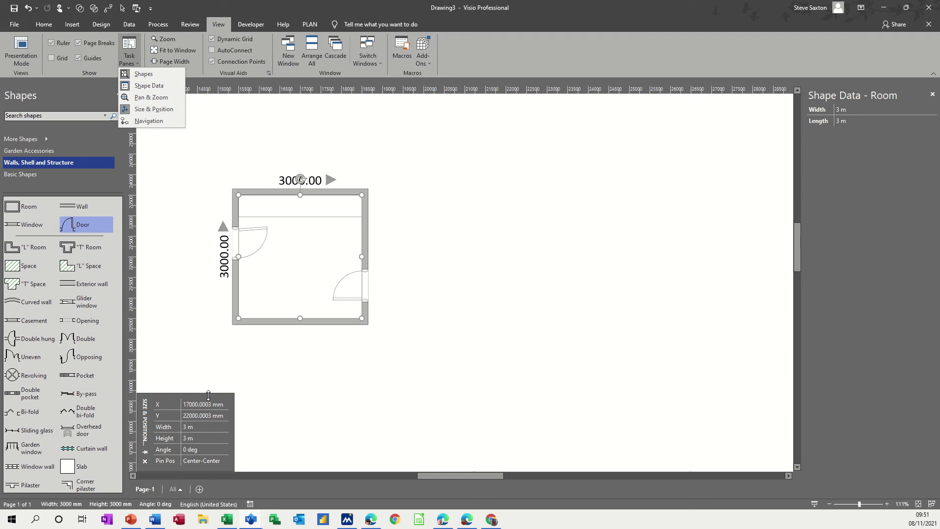
click(273, 442)
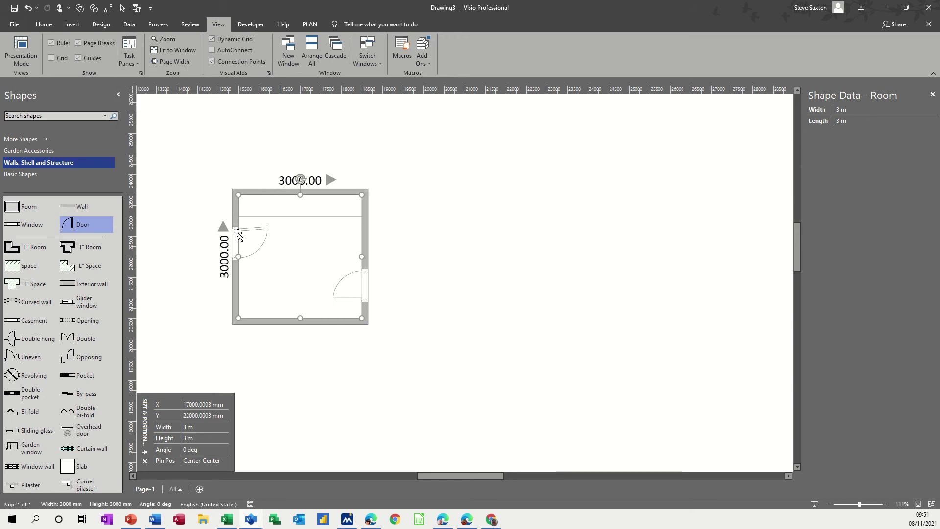
click(273, 208)
Fill the 3000 × 533 mm top-wall strip with red
click(44, 25)
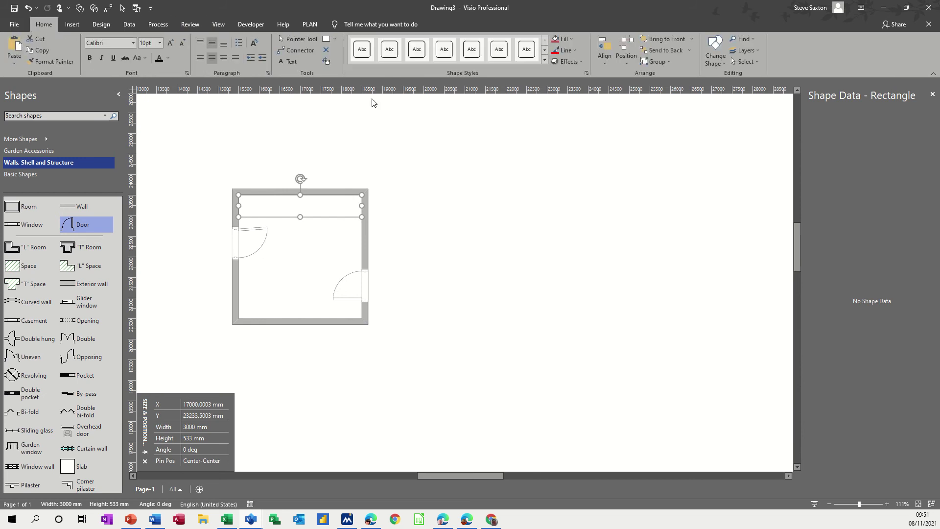
click(561, 39)
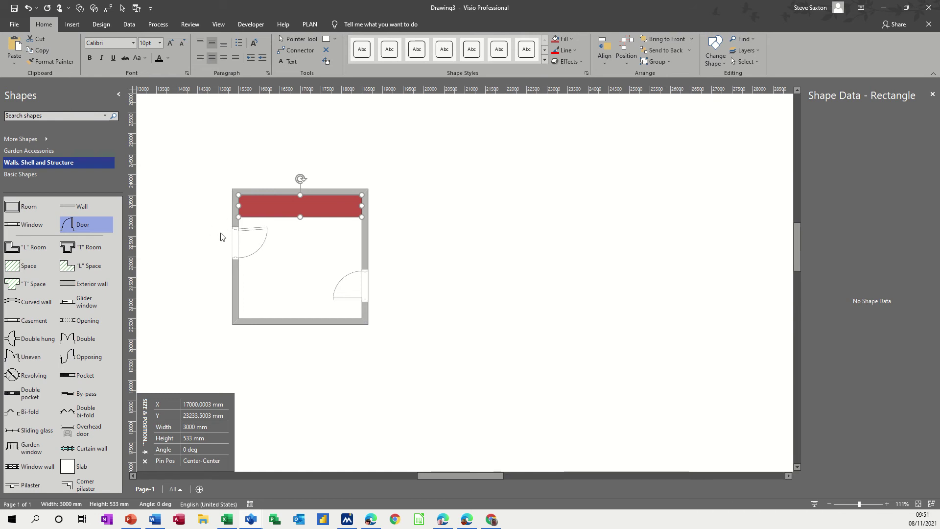
Search shapes for 'measure' and place a Measure tool at the room's top-left corner
click(60, 116)
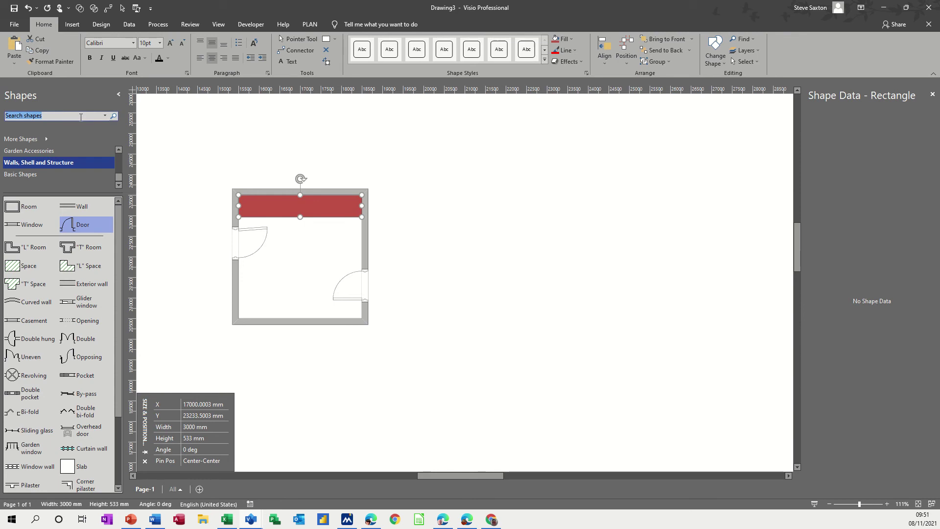
text(measure)
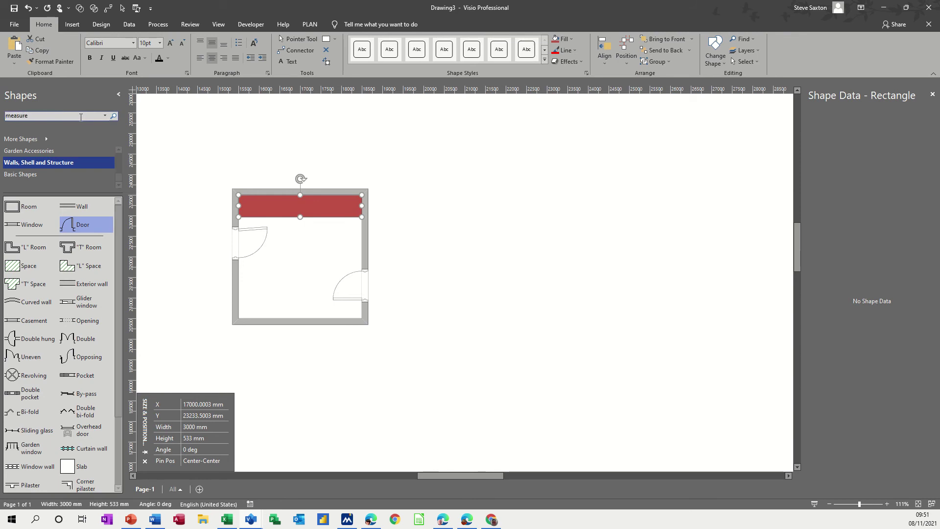
key(Return)
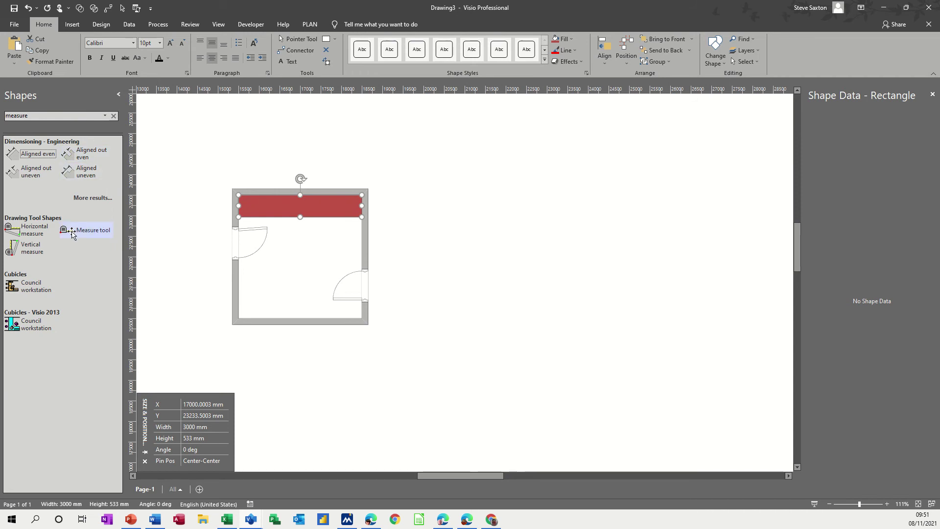
drag(73, 234, 236, 171)
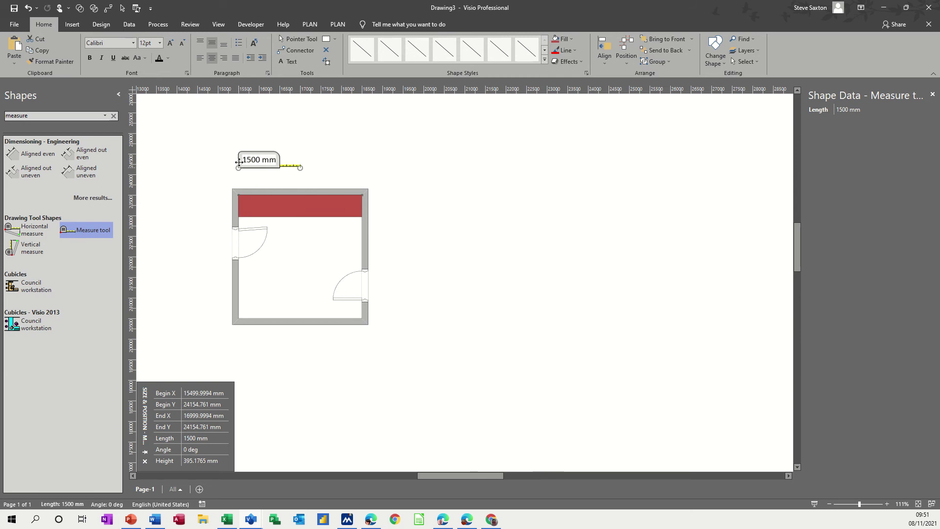
drag(253, 164, 231, 228)
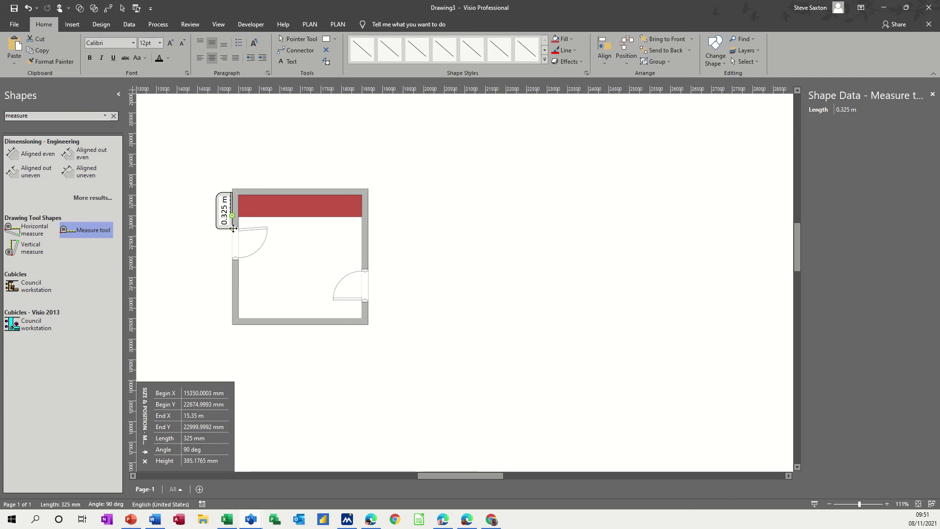
Shorten the measurement to 0.25 m and clear the shape search
drag(233, 228, 233, 221)
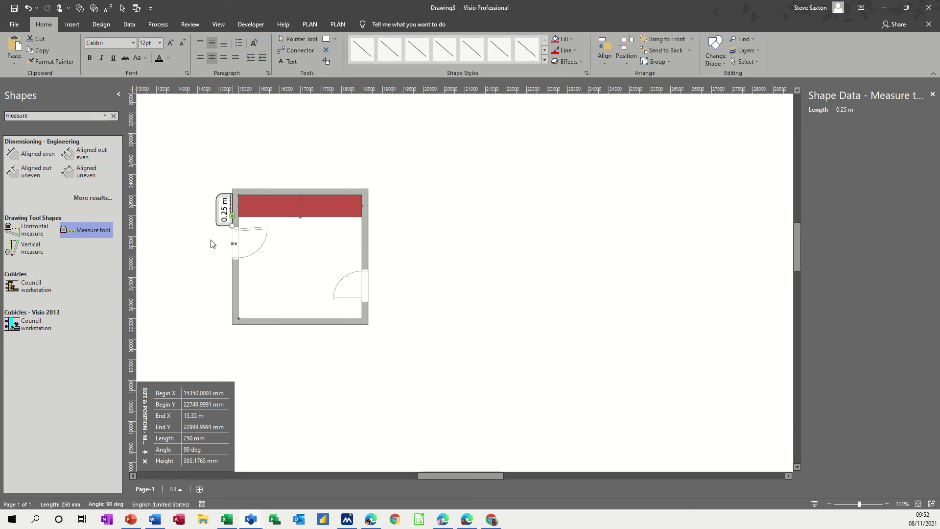
click(209, 255)
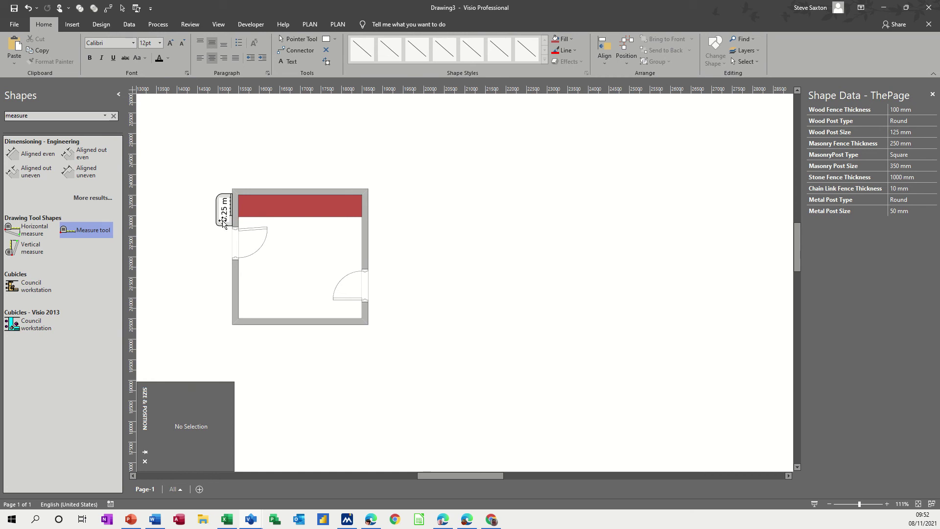
click(235, 222)
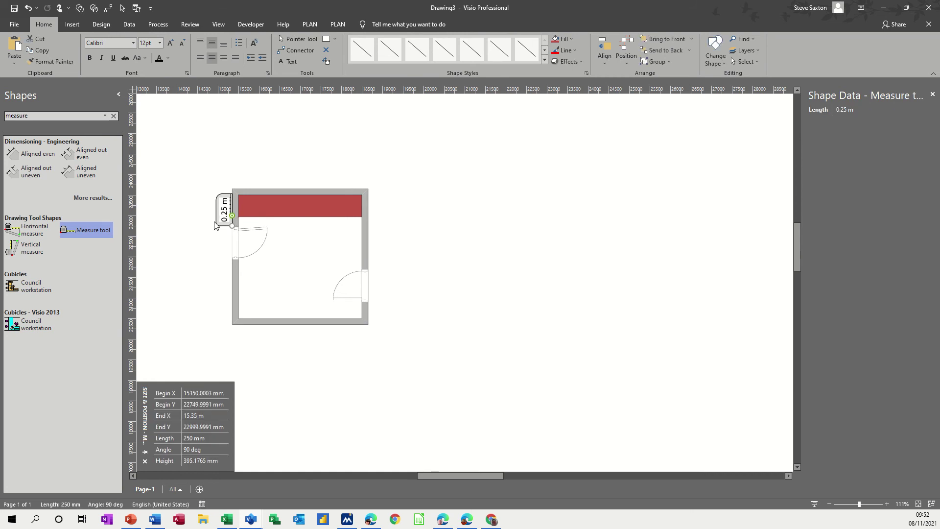
click(202, 236)
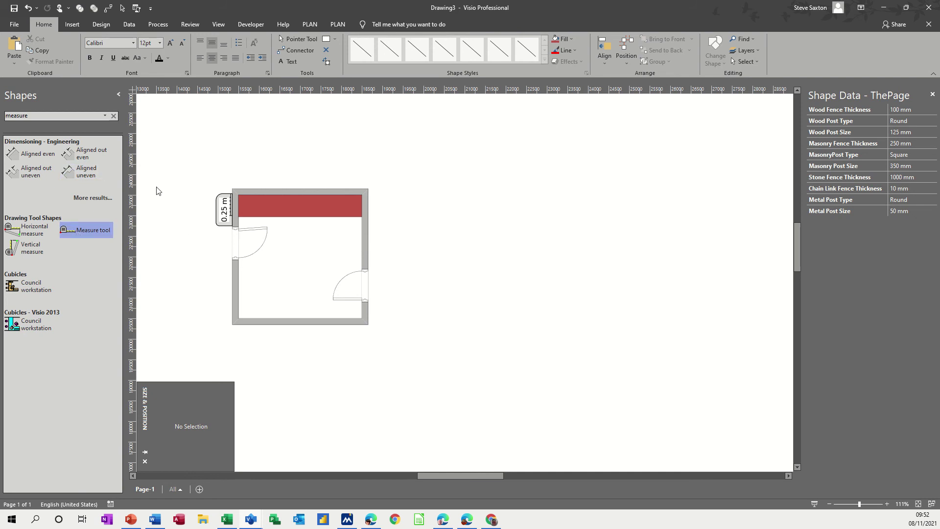
click(114, 116)
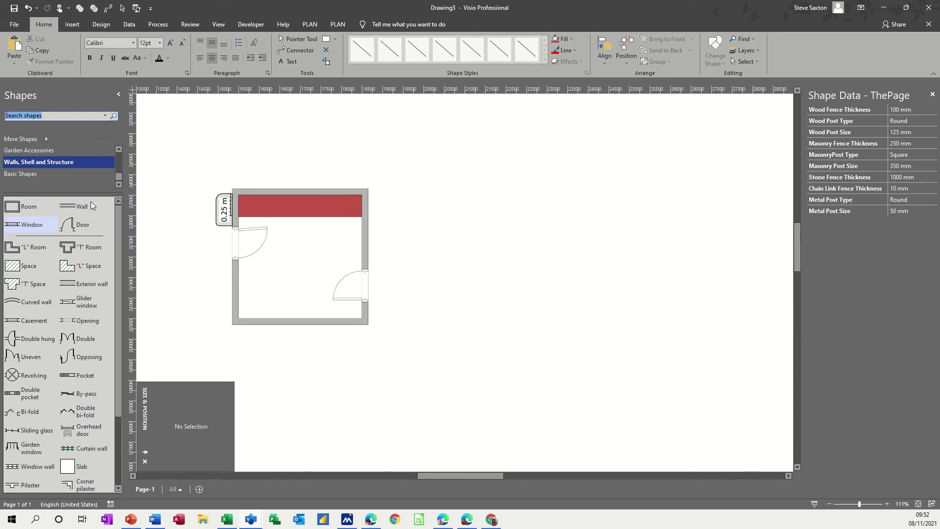
Place a new Basic Shapes rectangle 533 mm high in the room's lower-left corner
click(41, 175)
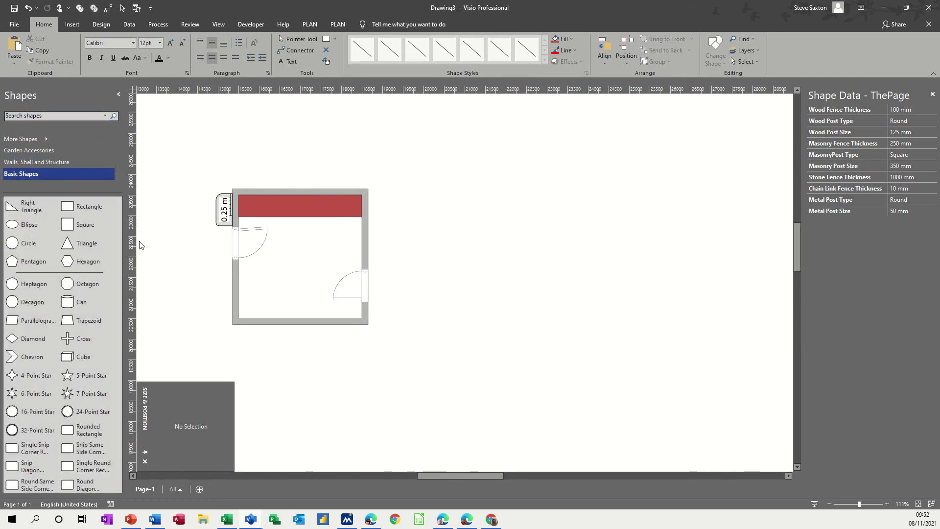
drag(139, 279, 338, 384)
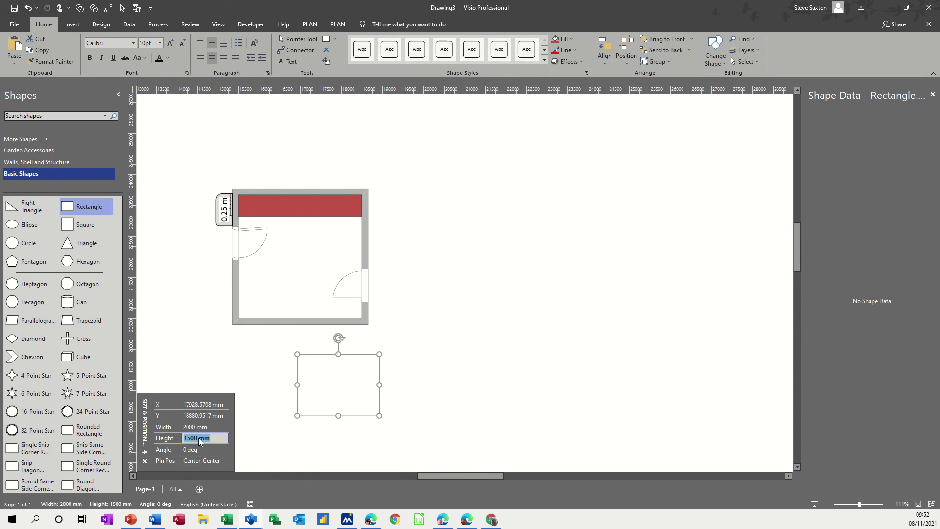
text(533)
click(304, 426)
drag(336, 381, 280, 313)
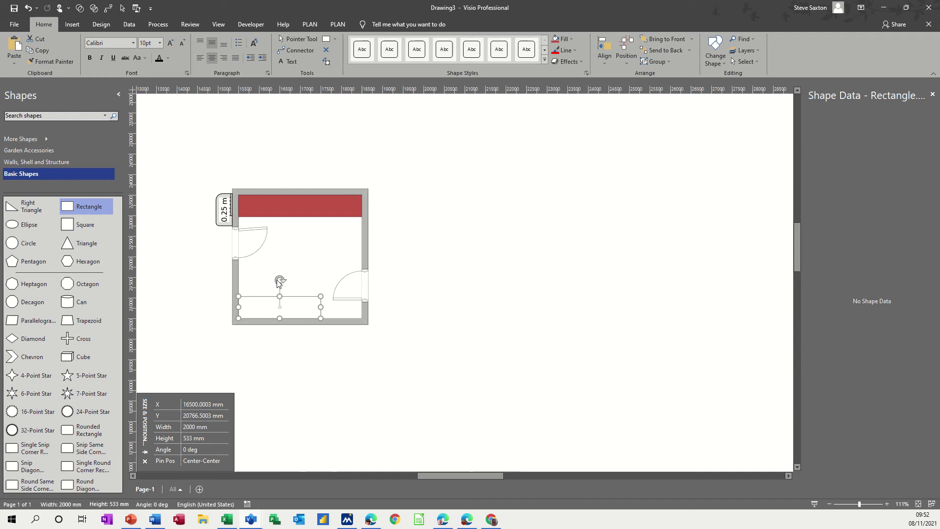
Rotate the rectangle 90° to fit along the lower left wall, and swing the left door nearly shut
drag(275, 277, 221, 308)
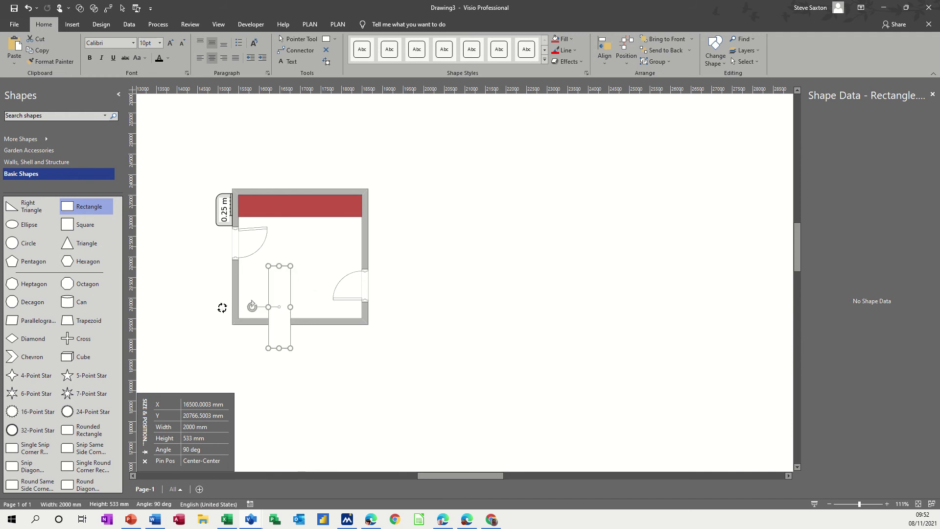
drag(285, 294, 254, 289)
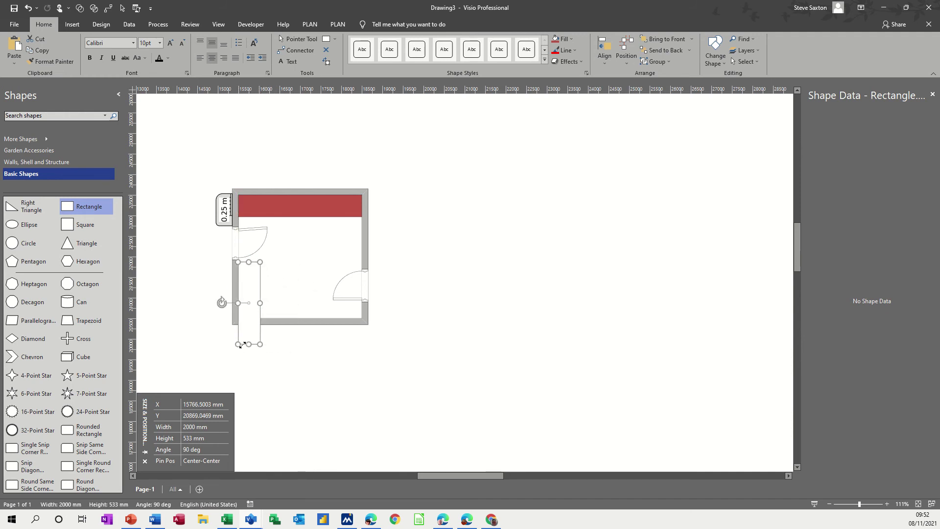
drag(247, 344, 248, 318)
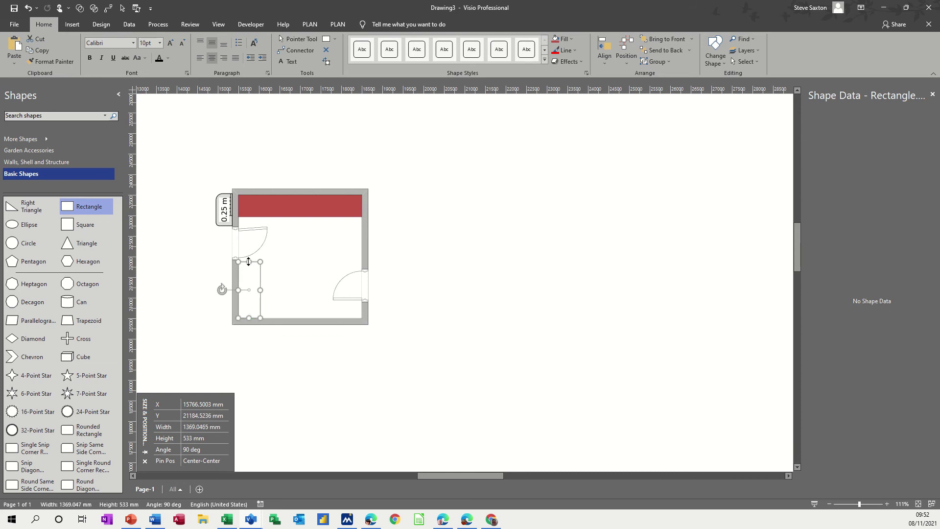
drag(248, 261, 252, 264)
key(ctrl+z)
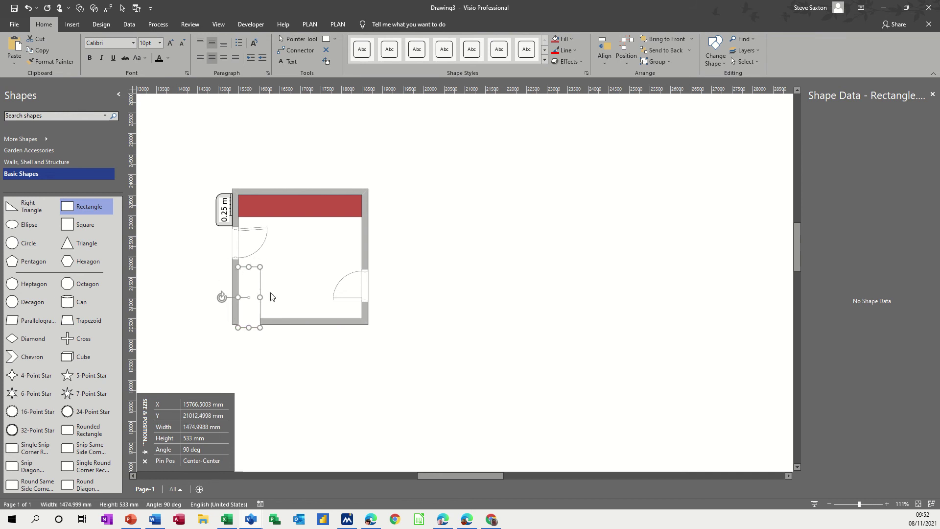
drag(251, 286, 250, 276)
click(286, 286)
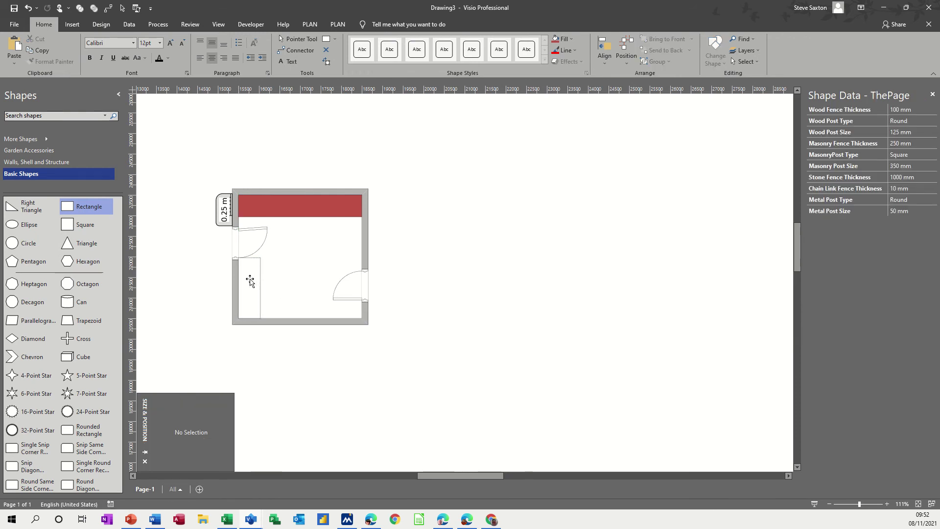
click(269, 227)
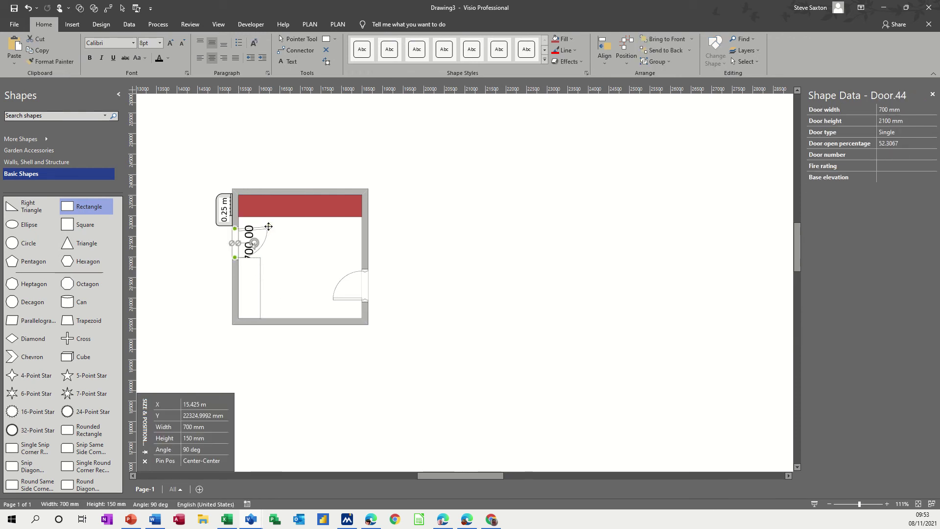
drag(269, 227, 290, 236)
Set the left-wall cupboard rectangle's width to 1470 mm
click(248, 279)
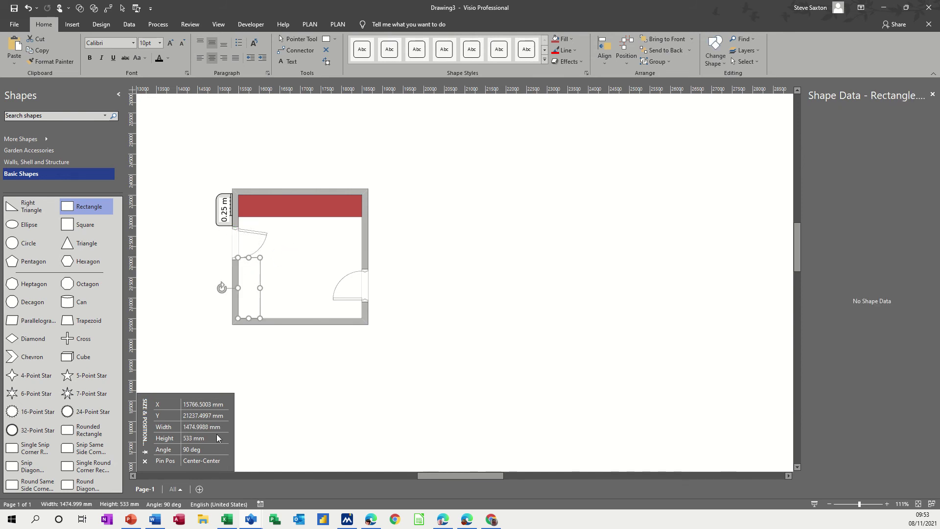
click(195, 427)
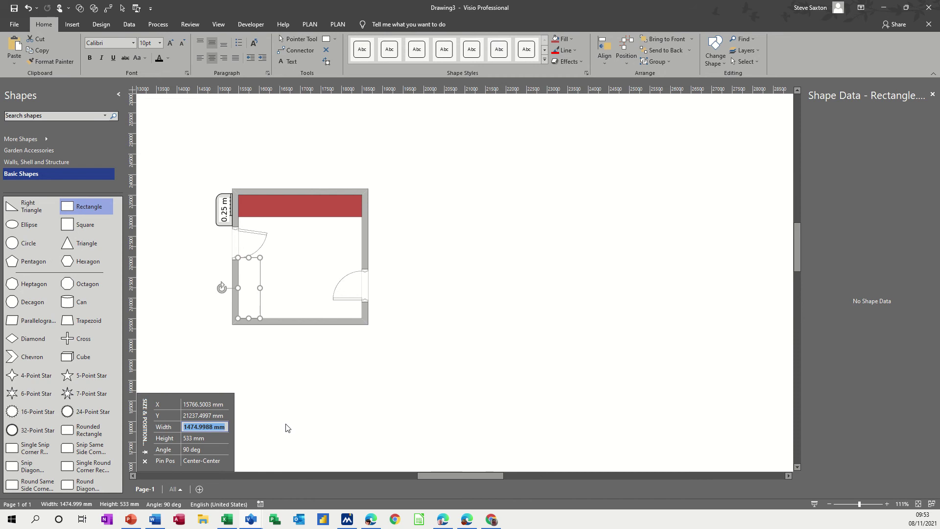
text(1470)
key(Return)
click(282, 418)
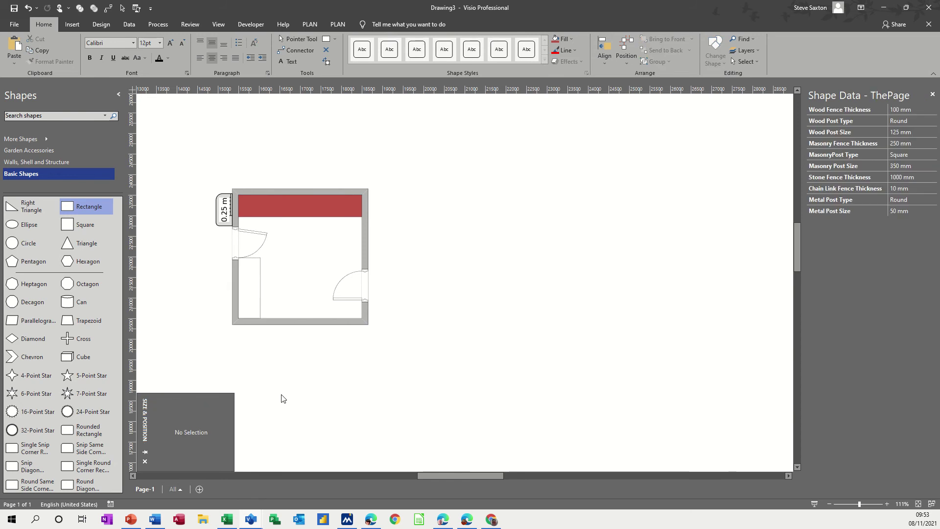
Set the rectangle's width to 1460 mm, leaving a stray '1460' text label on it
click(252, 275)
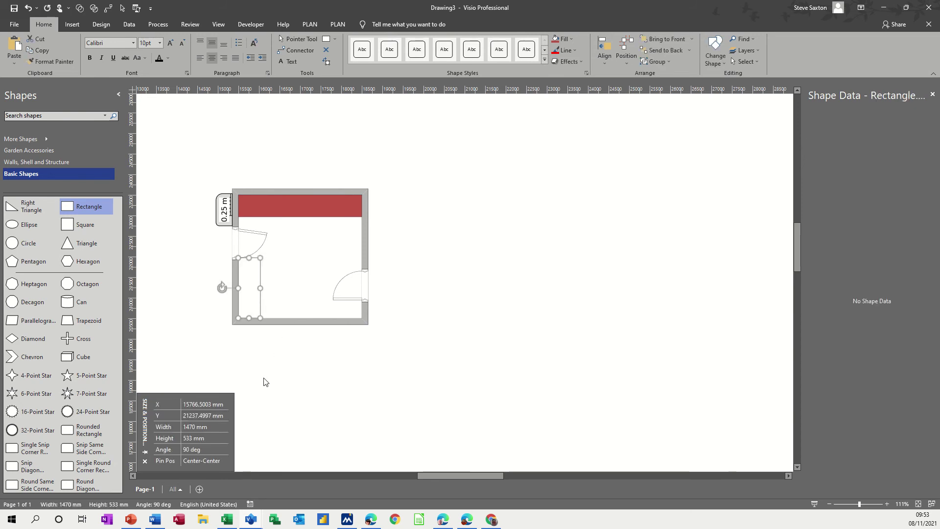
text(1460)
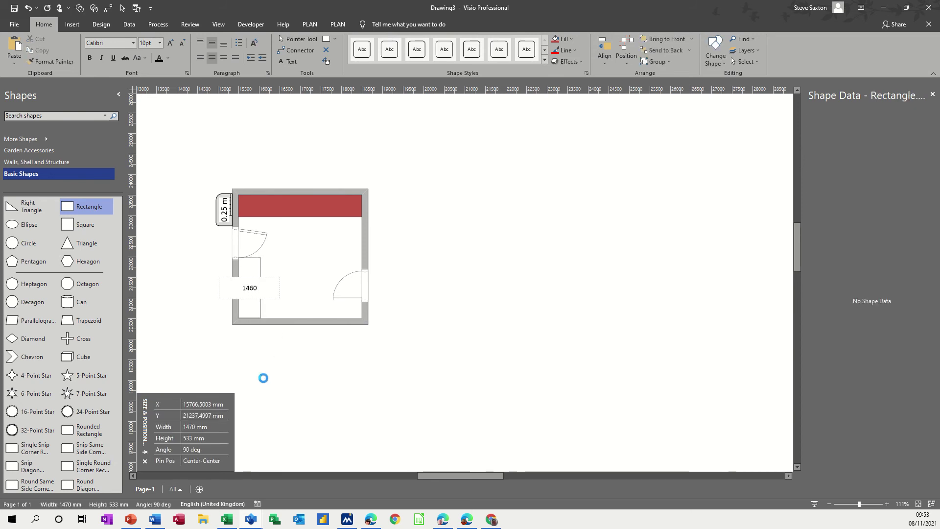
key(Return)
click(298, 389)
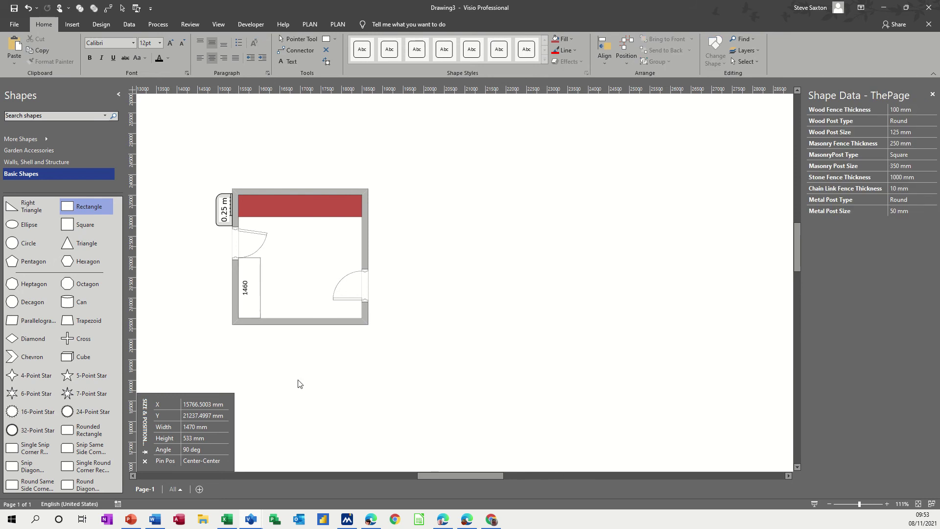
click(247, 287)
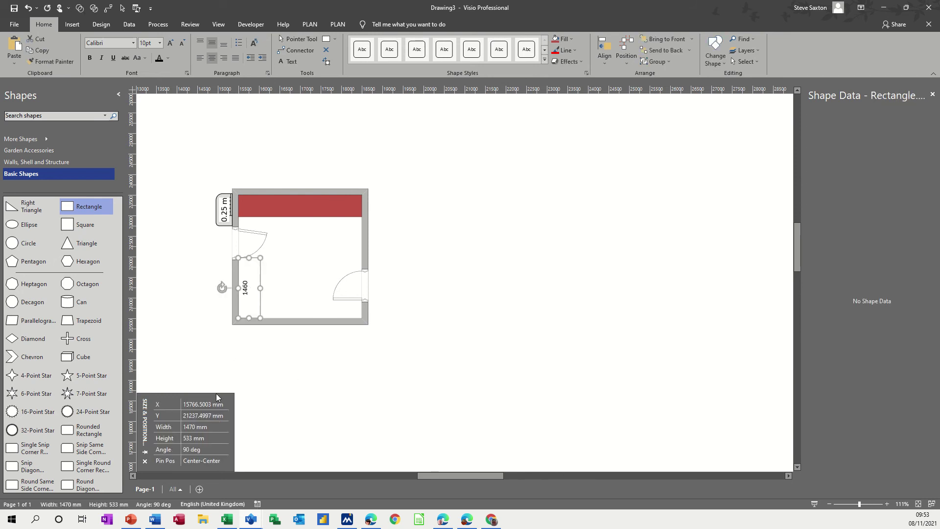
click(204, 427)
text(1)
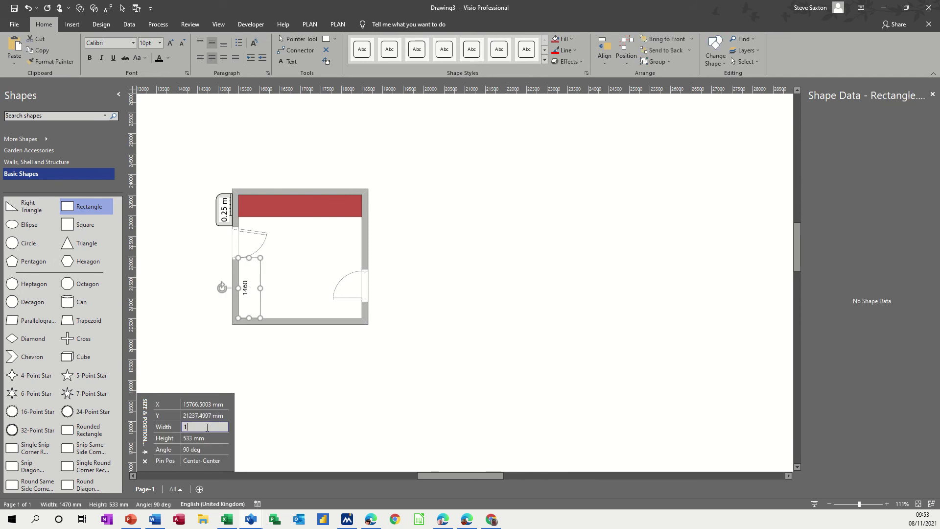
text(460)
click(270, 421)
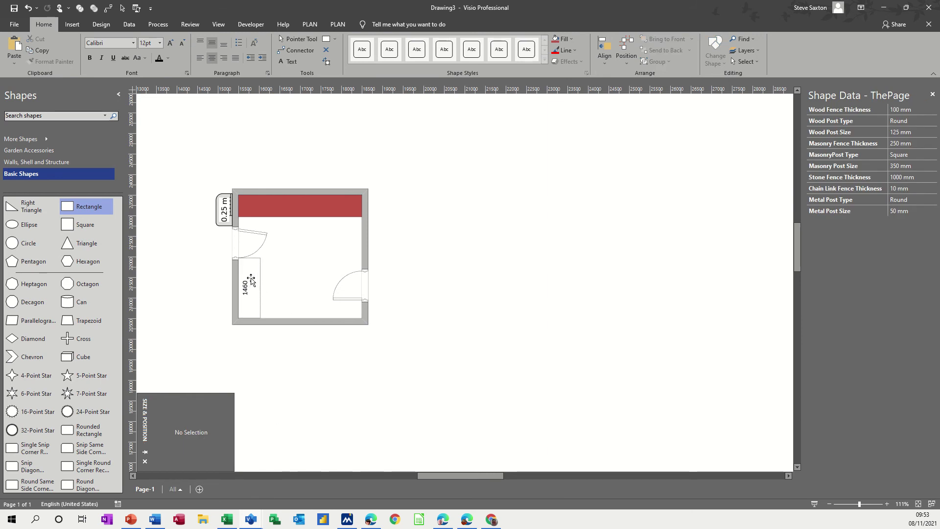
Remove the '1460' label and set the rectangle's width to 1400 mm
click(249, 300)
click(247, 280)
double_click(250, 293)
click(268, 340)
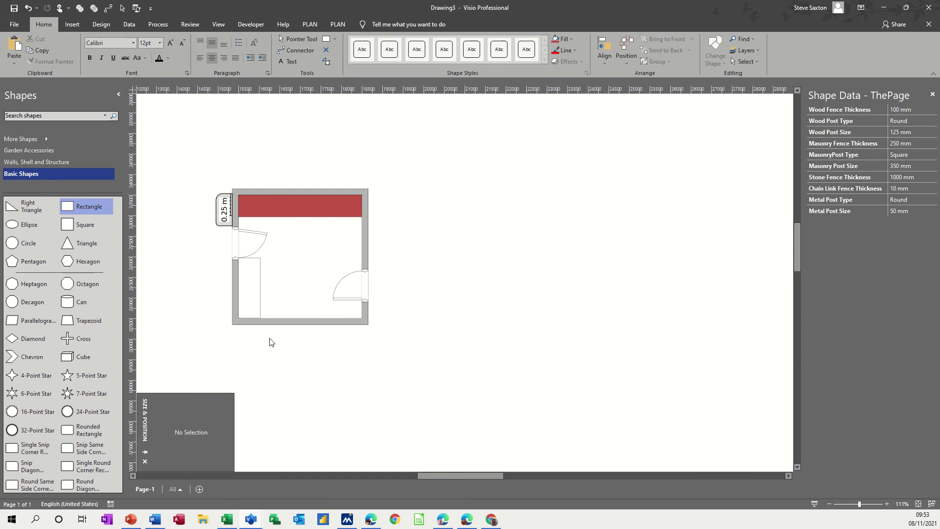
click(252, 306)
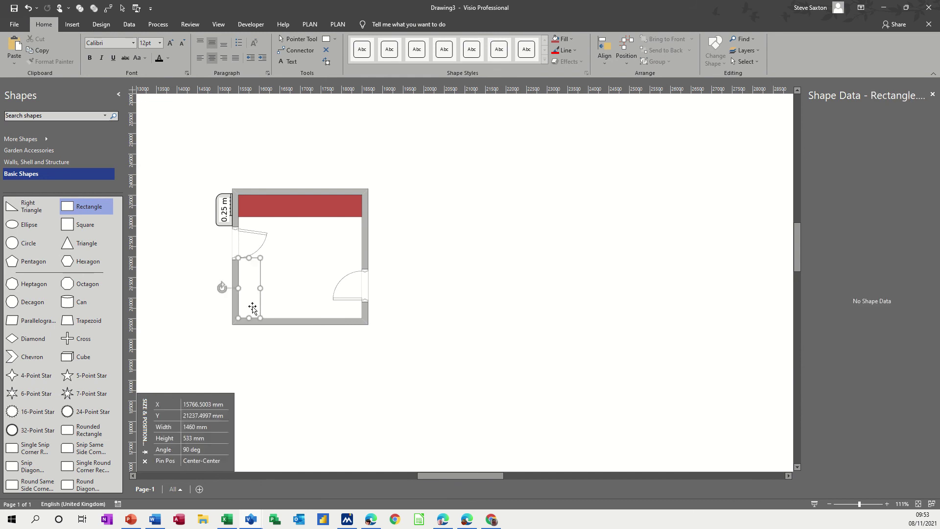
click(197, 427)
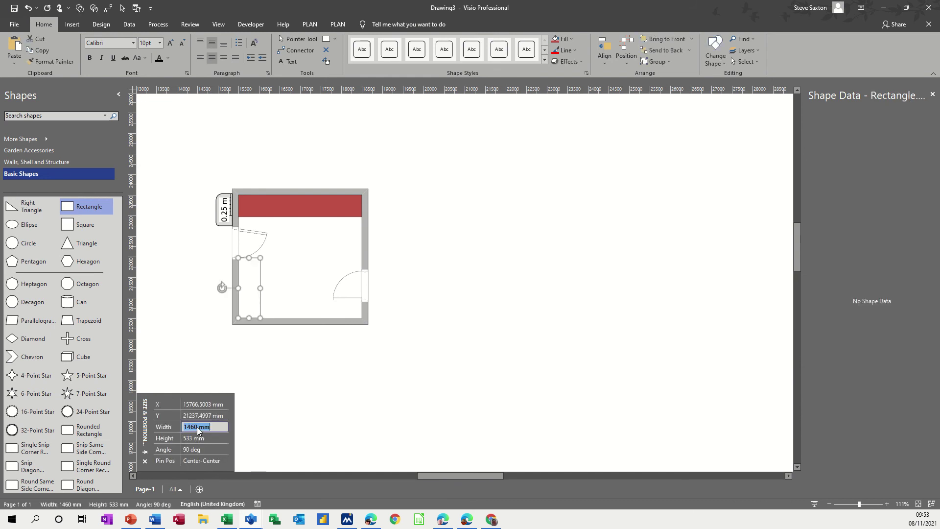
text(1400)
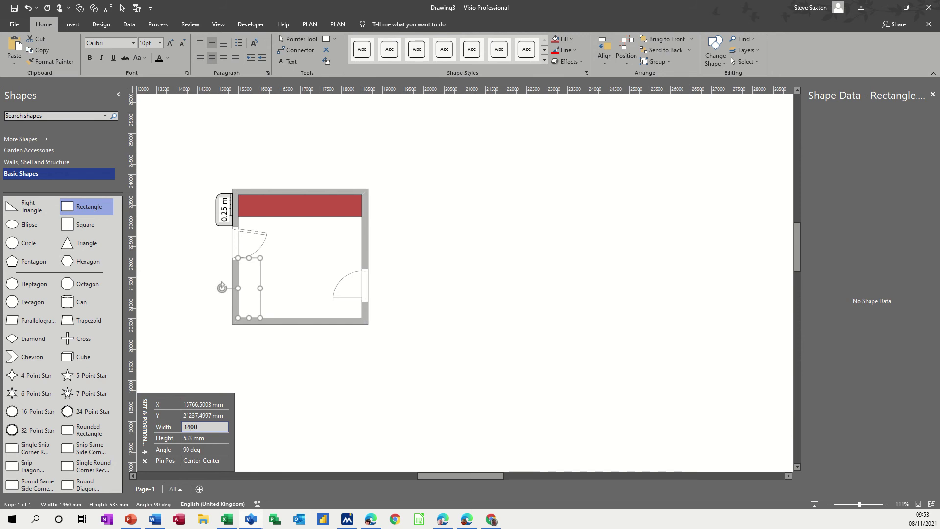
key(Return)
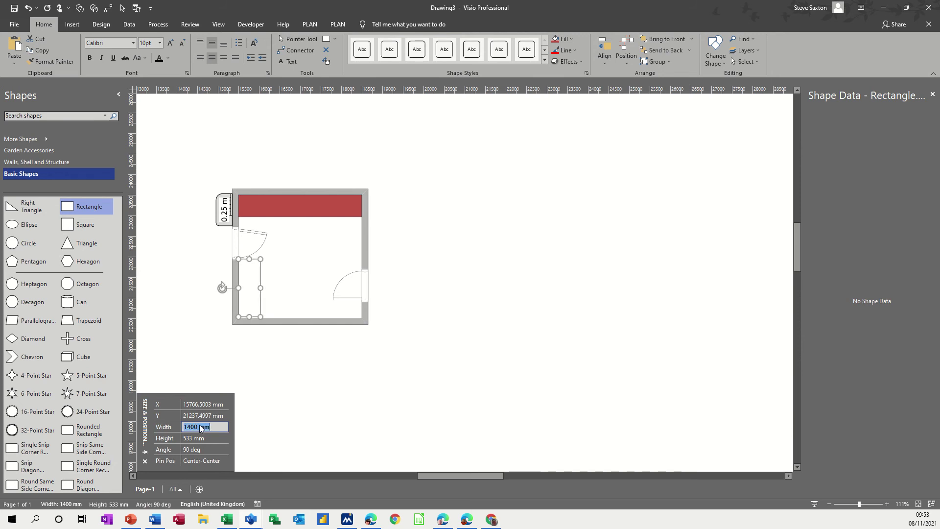
click(255, 425)
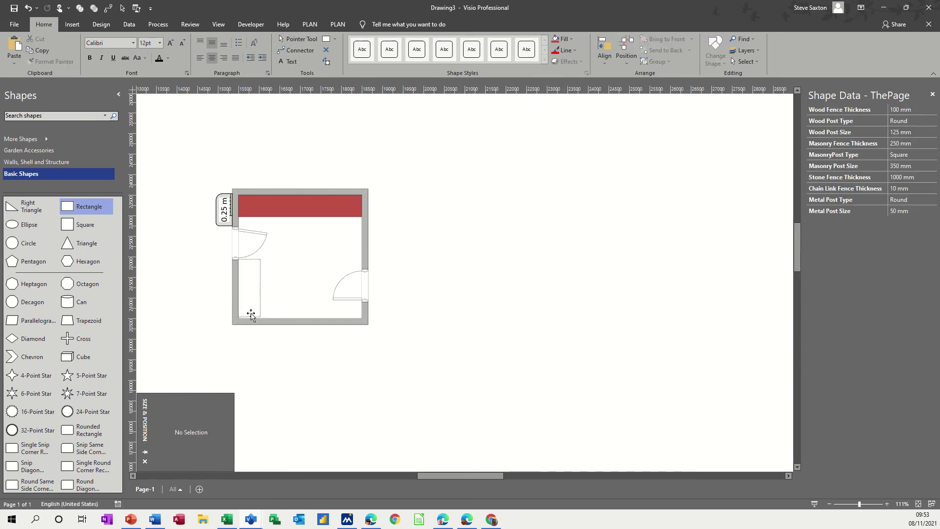
click(251, 314)
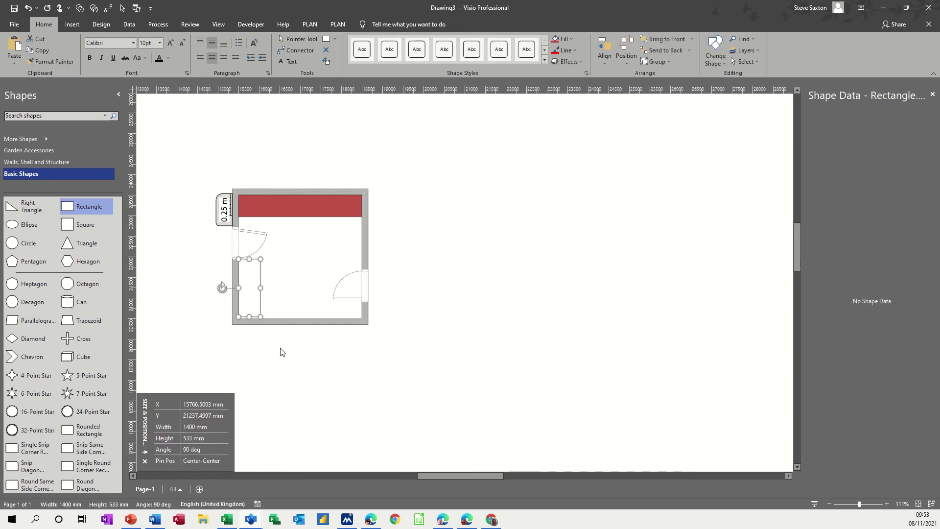
click(280, 365)
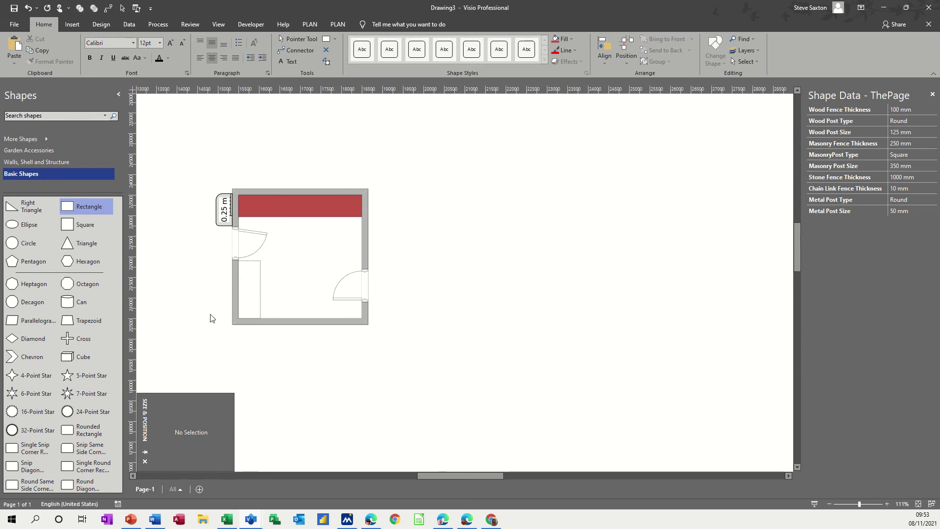
Add a measurement beside the left-wall cupboard and extend it to the corner, reading 1.4 m
click(223, 218)
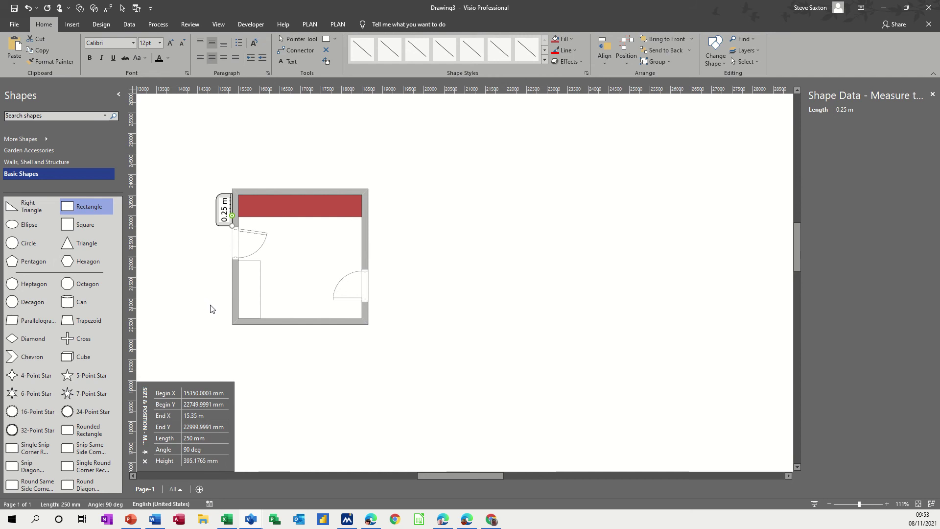
click(194, 280)
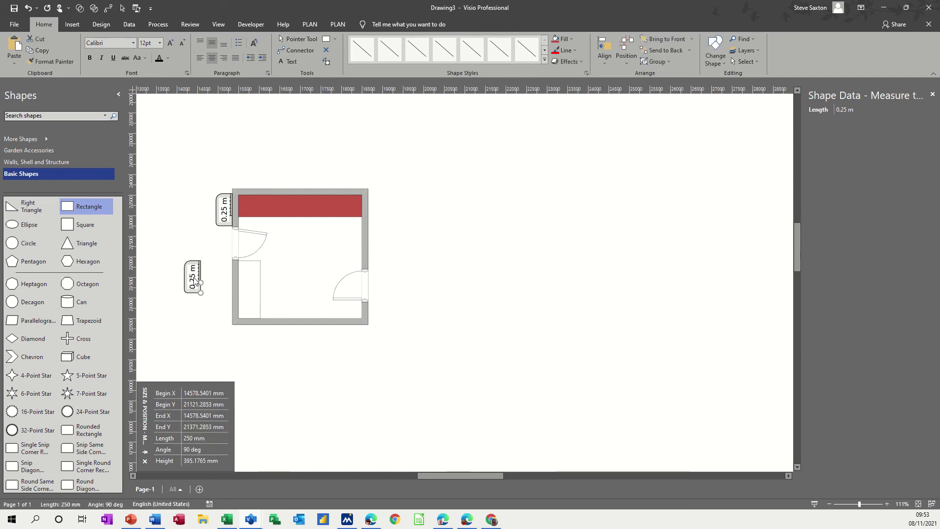
drag(196, 279, 239, 260)
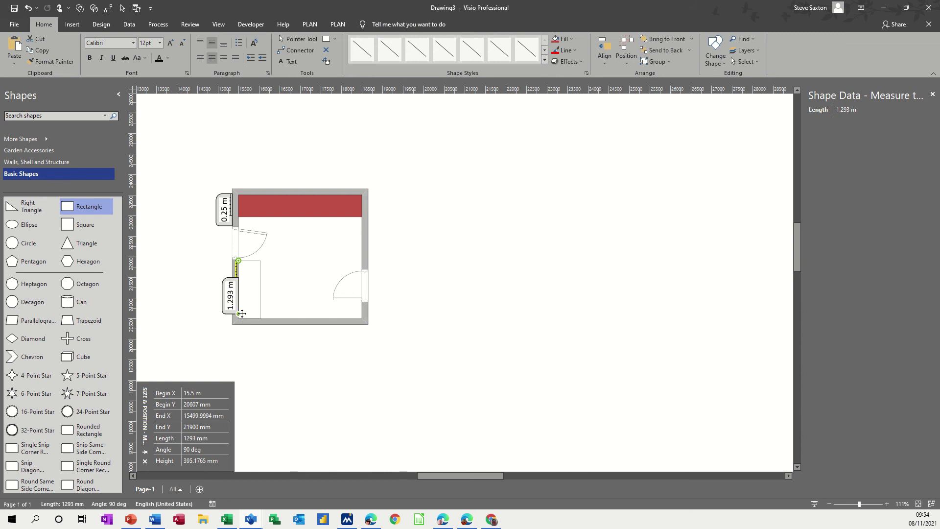
drag(238, 314, 238, 315)
click(195, 322)
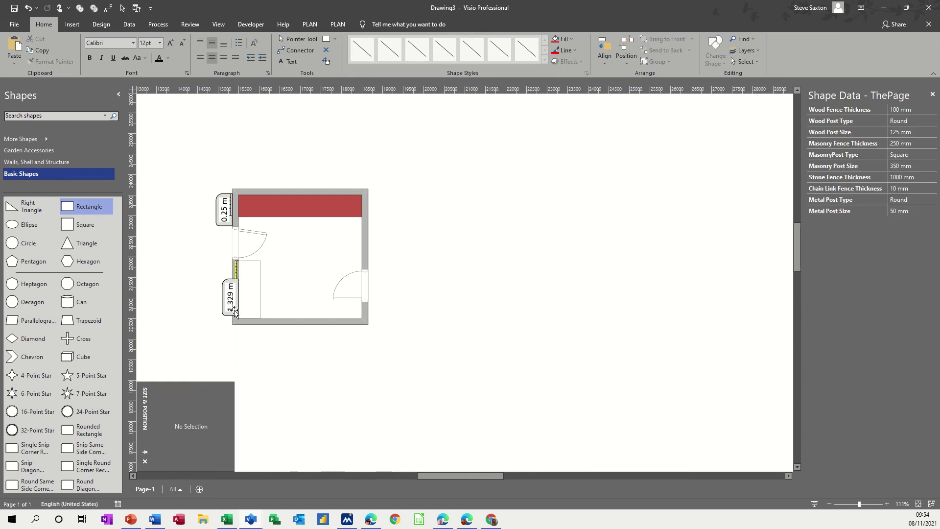
click(239, 318)
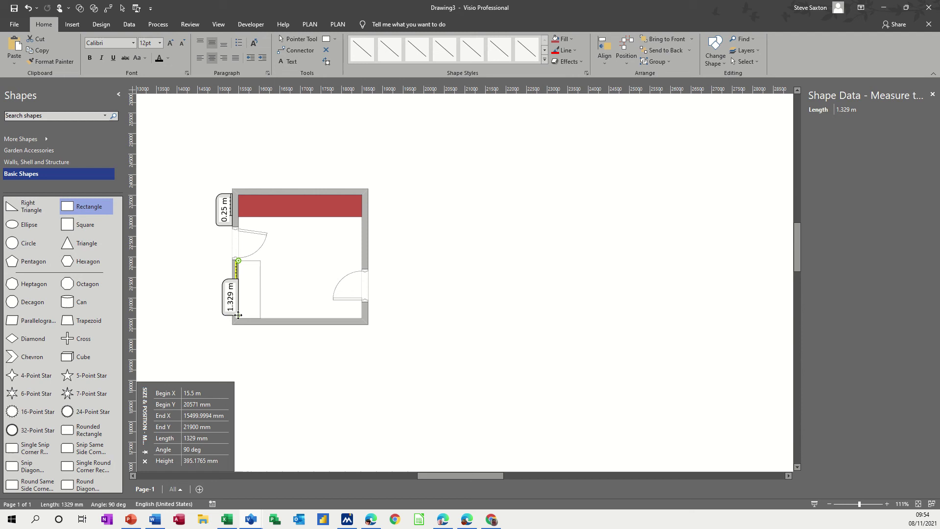
drag(238, 316, 238, 319)
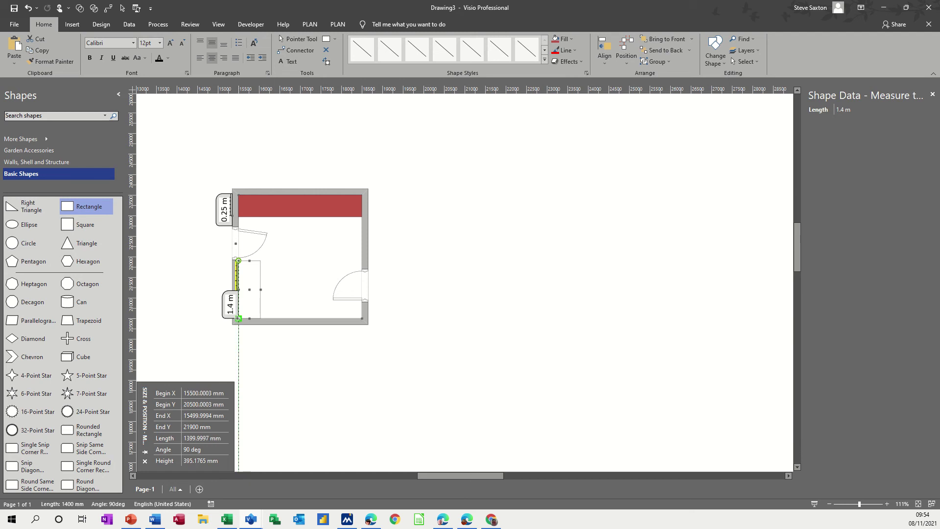
click(204, 335)
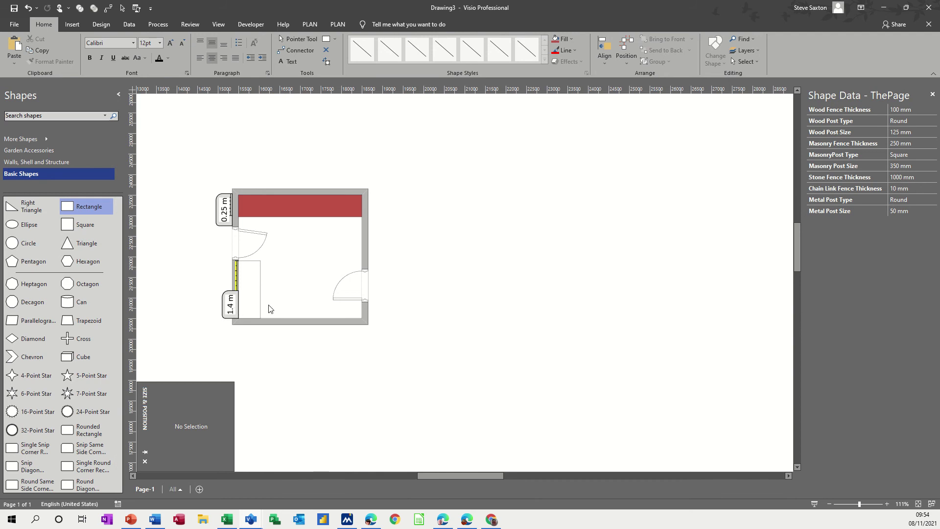
Fill the left-wall cupboard red and add a 2000 × 1500 mm rectangle outside the room
click(254, 291)
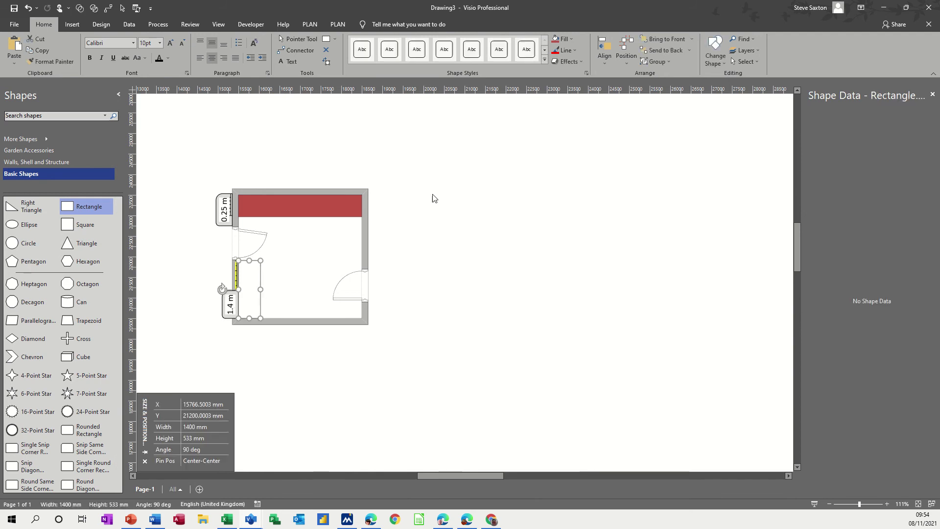
click(558, 39)
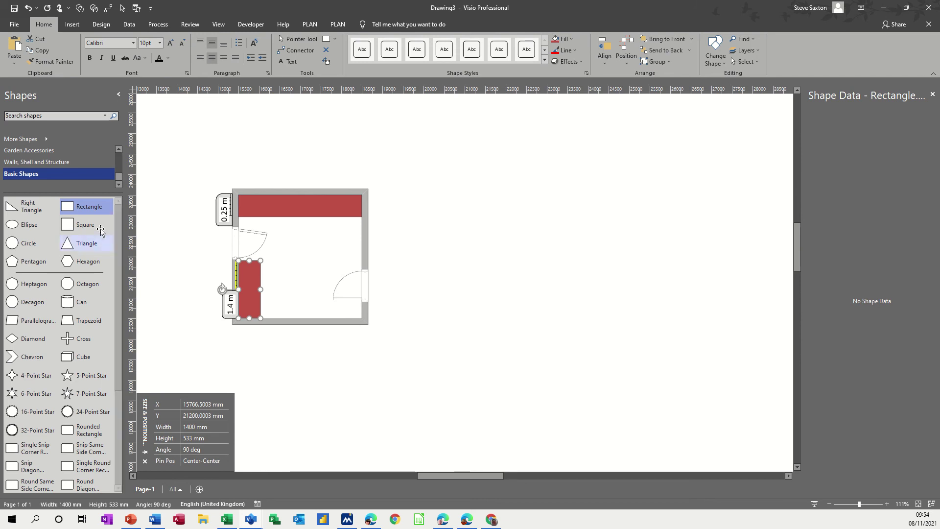
drag(67, 206, 476, 272)
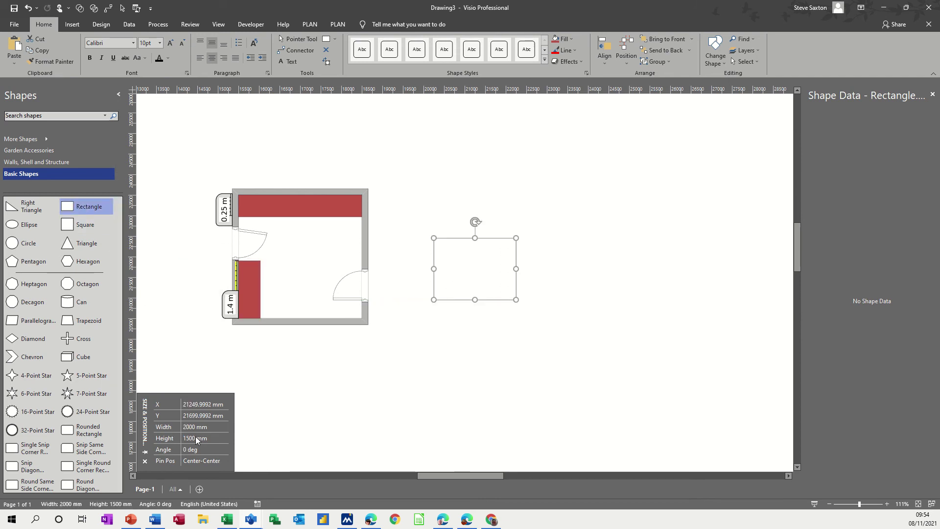
Set the rectangle's height to 533 mm and drag it to 1000 mm wide in the bottom-right corner
click(197, 436)
text(533)
key(Return)
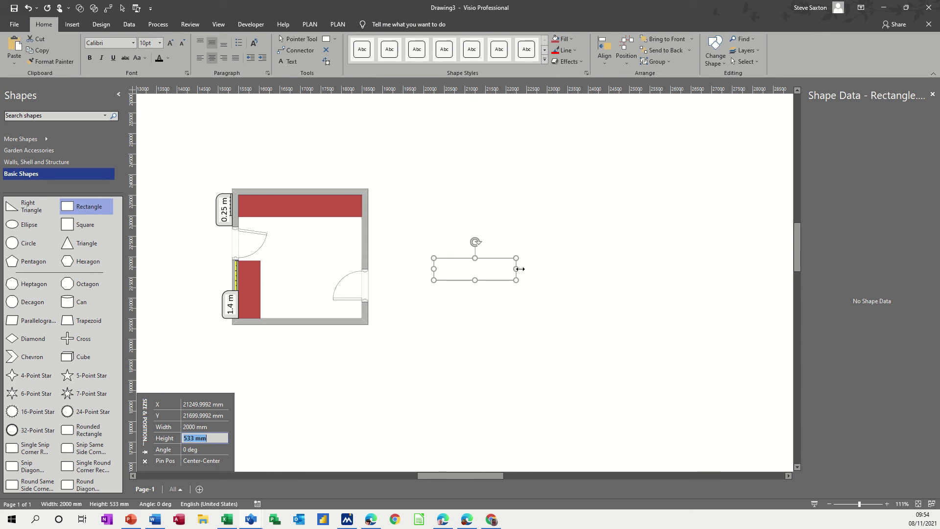
drag(516, 269, 342, 311)
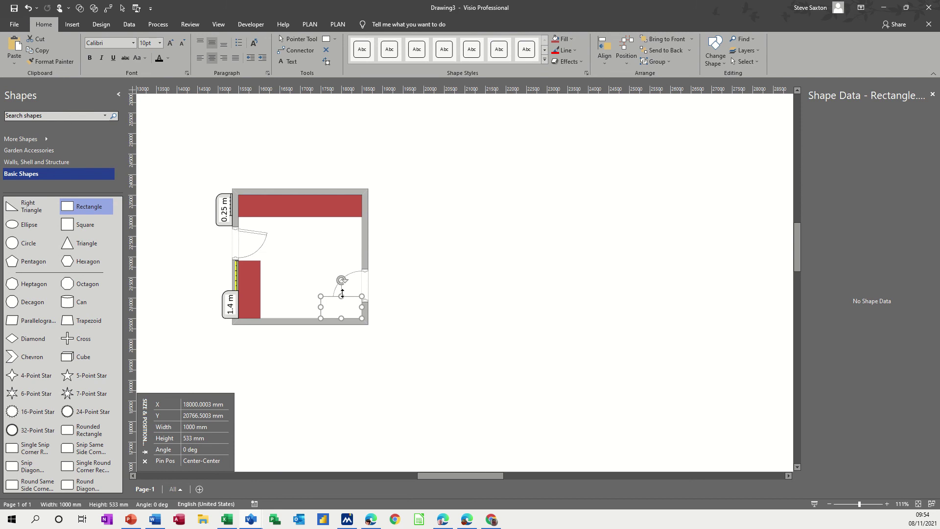
drag(342, 293, 341, 299)
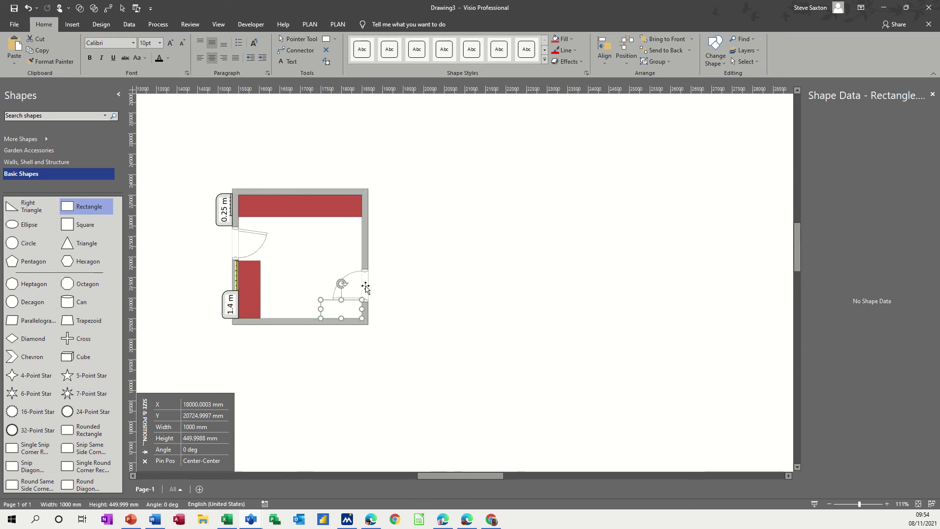
Restore the corner rectangle's 533 mm height and nudge it up slightly
click(365, 288)
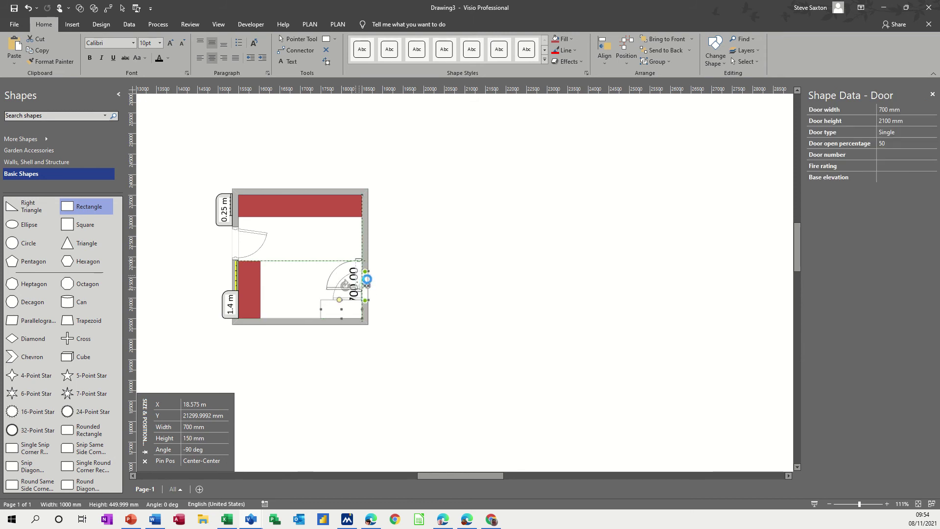
click(424, 288)
click(346, 301)
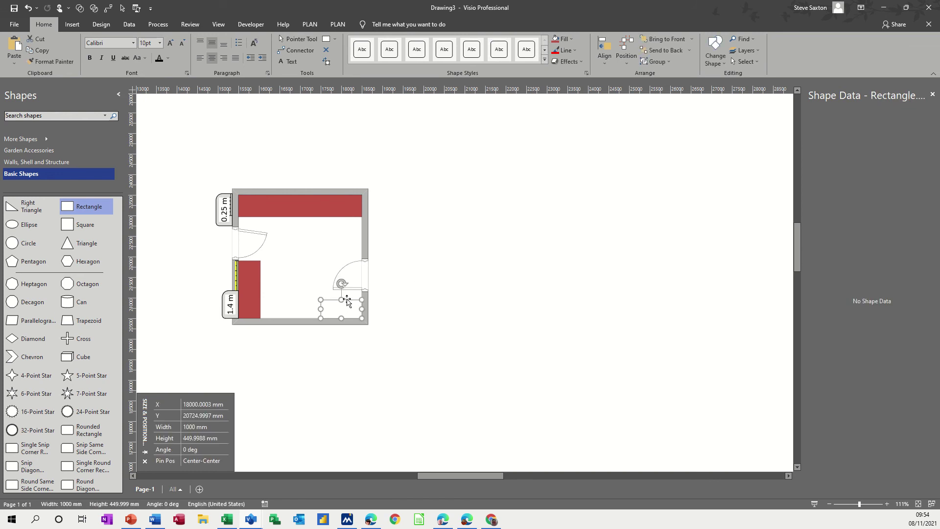
click(193, 437)
text(533)
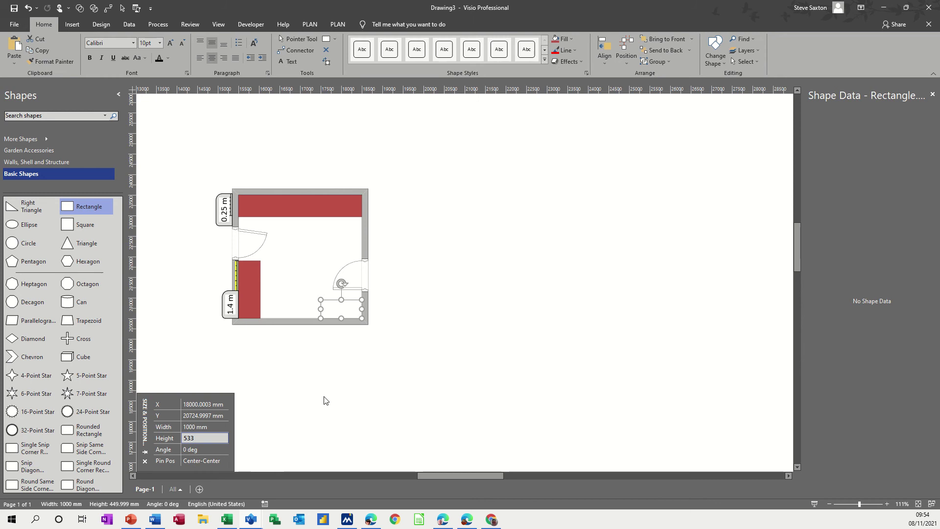
click(326, 399)
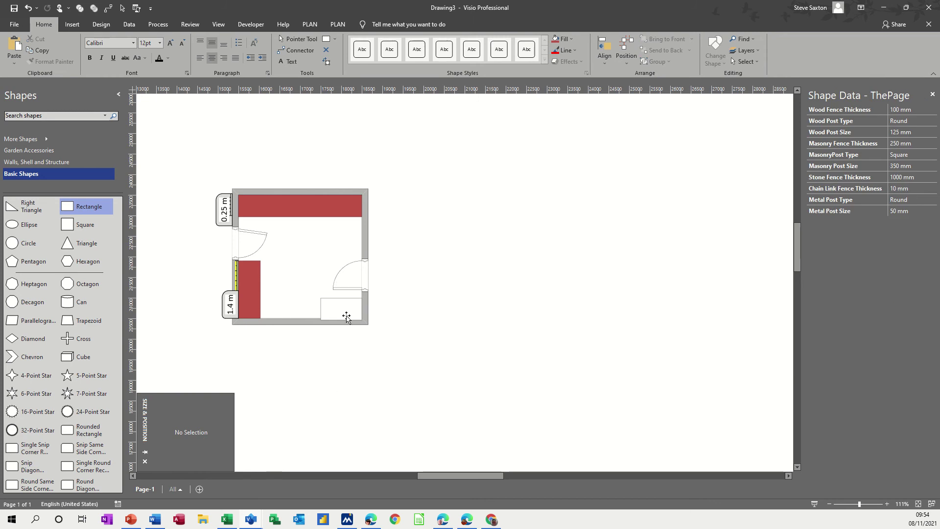
click(347, 309)
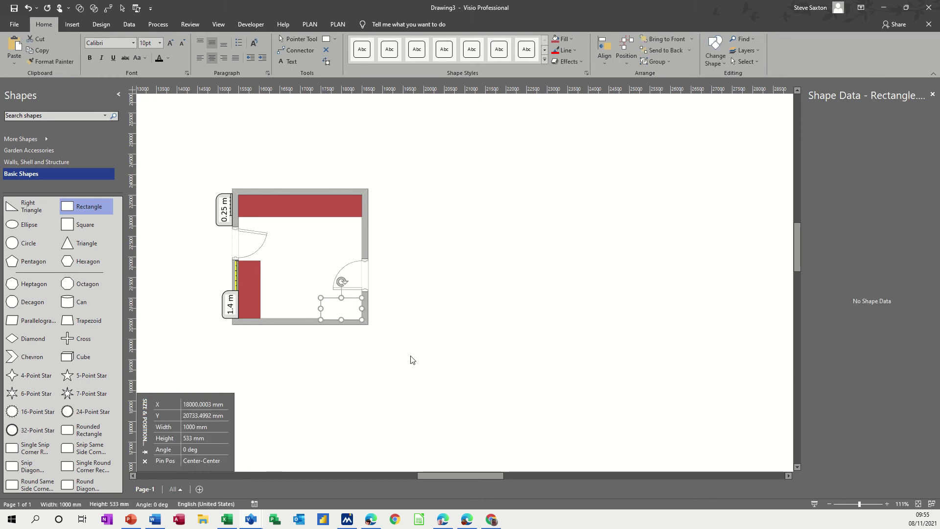
key(Up)
click(403, 337)
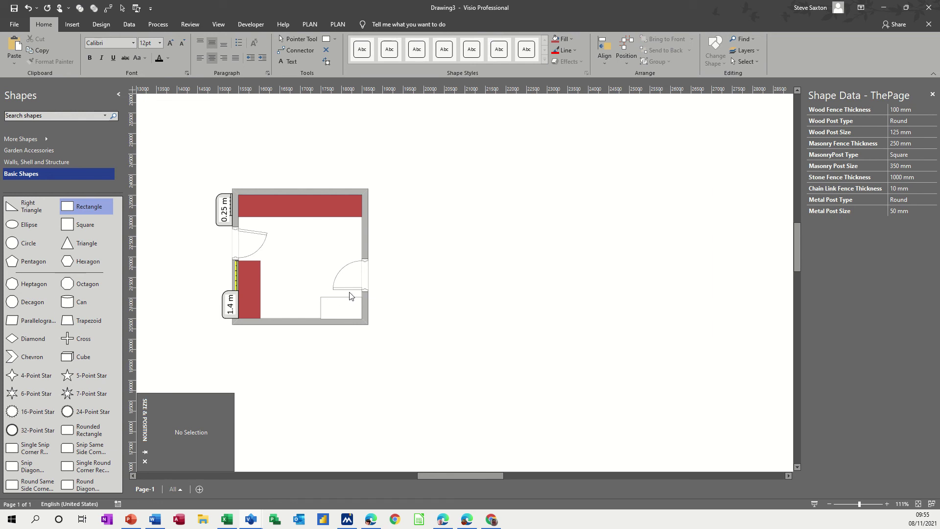
Set the corner rectangle's width to 500 mm
click(338, 307)
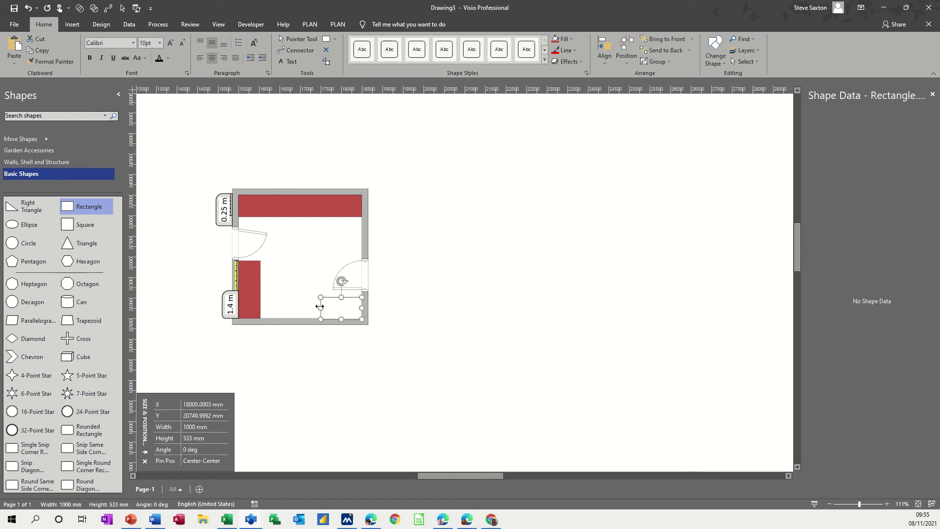
click(183, 427)
text(500)
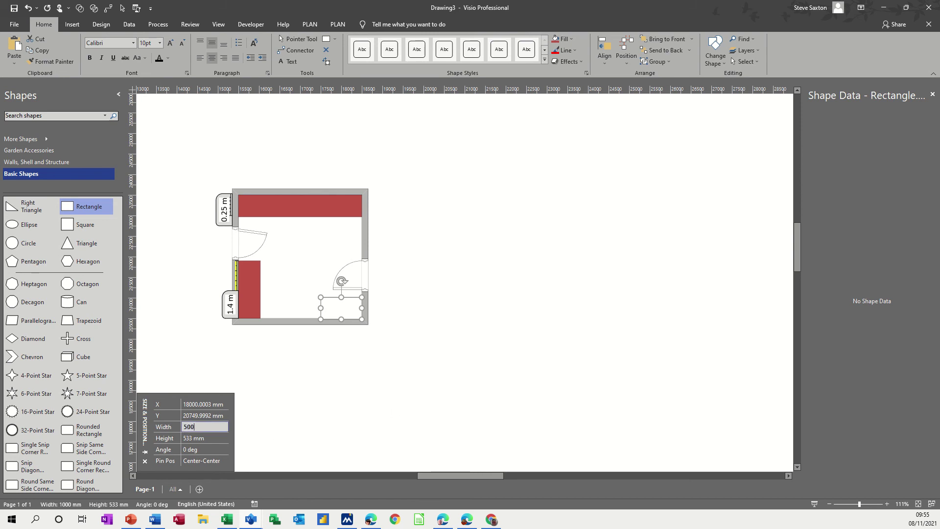
click(384, 367)
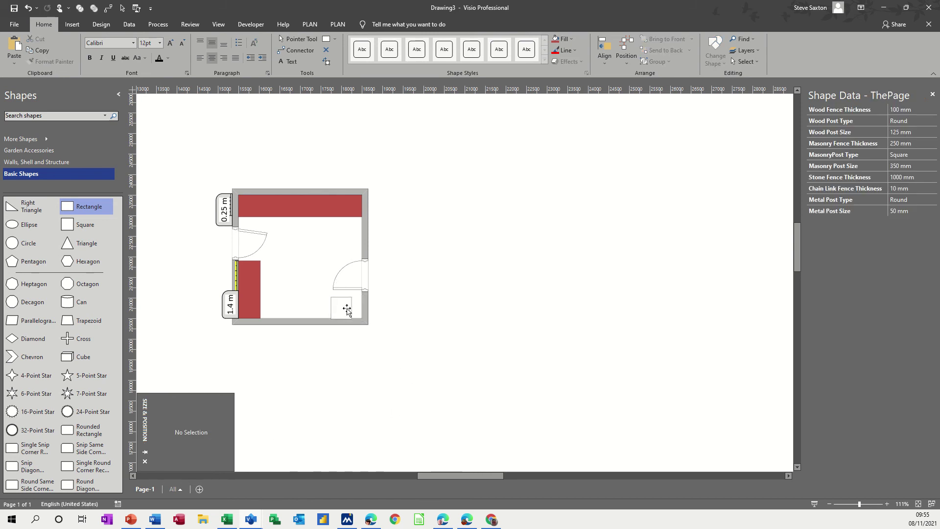
Push the small box against the right wall and move the door slightly lower
drag(351, 307, 361, 307)
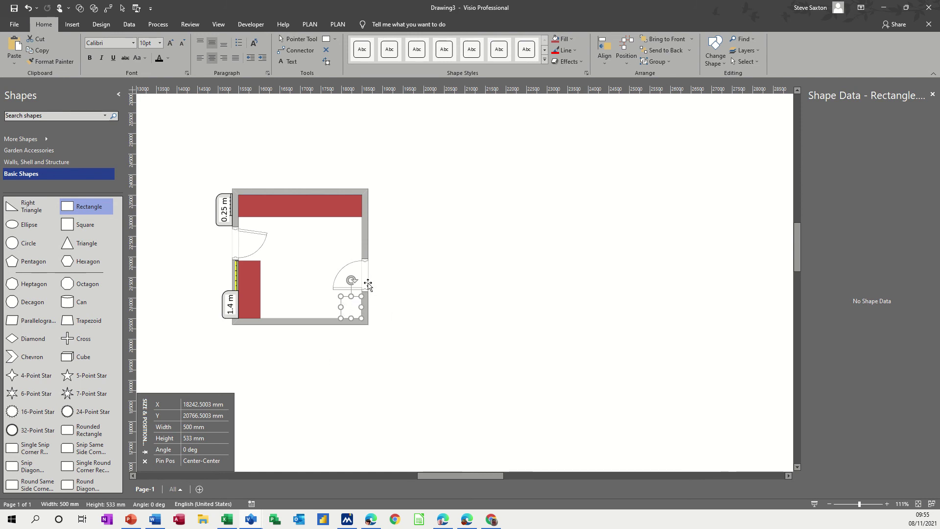
click(368, 285)
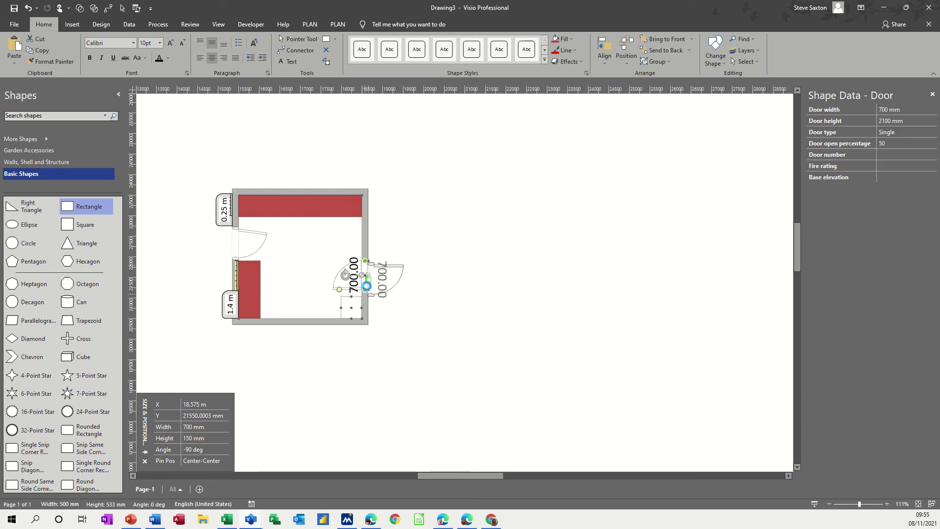
drag(366, 284, 366, 290)
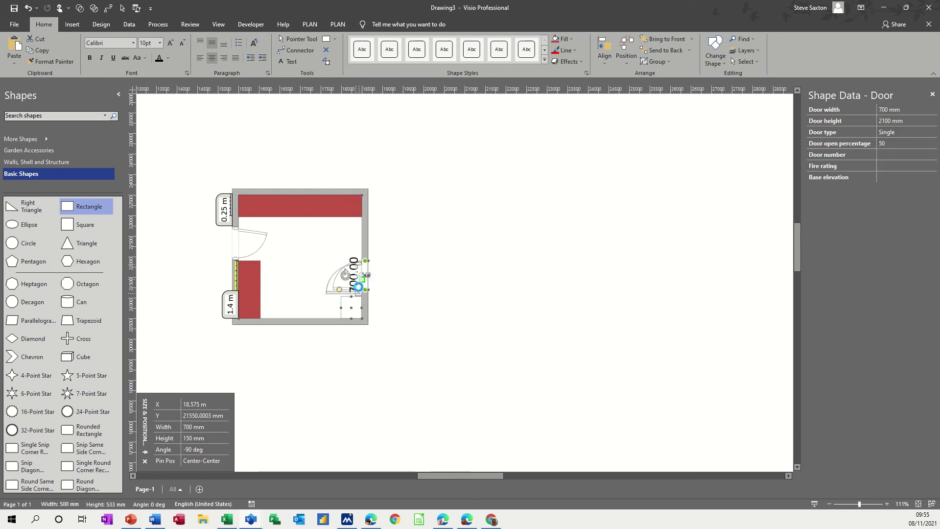
click(400, 293)
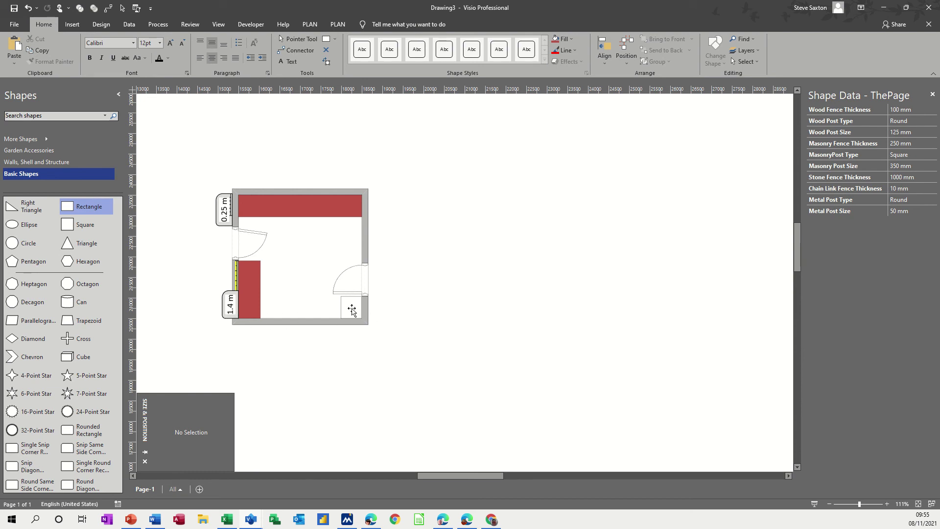
Fill the corner box red to match the other cupboards
click(352, 309)
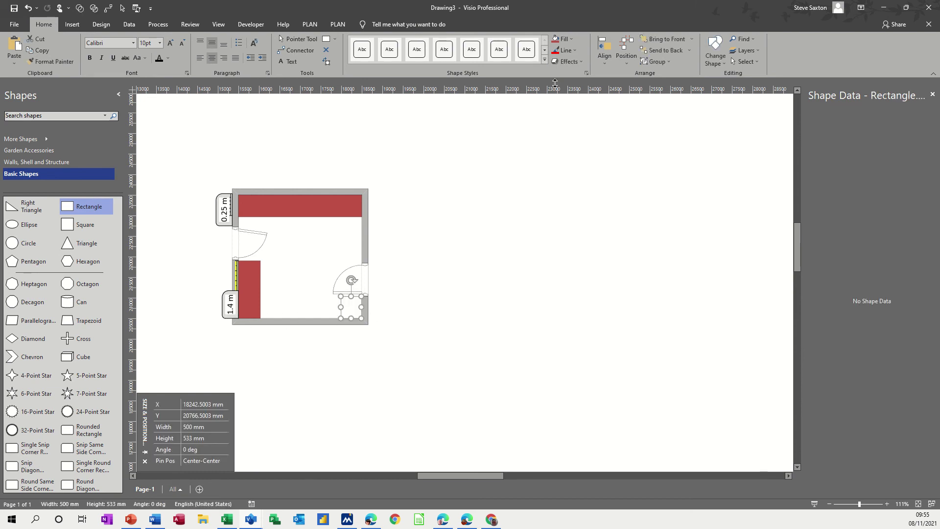
click(563, 39)
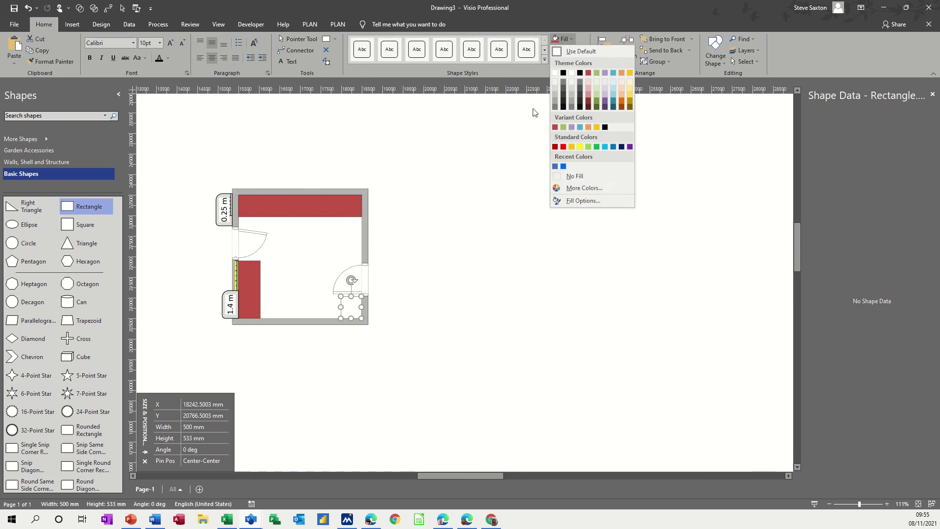
click(555, 127)
click(386, 289)
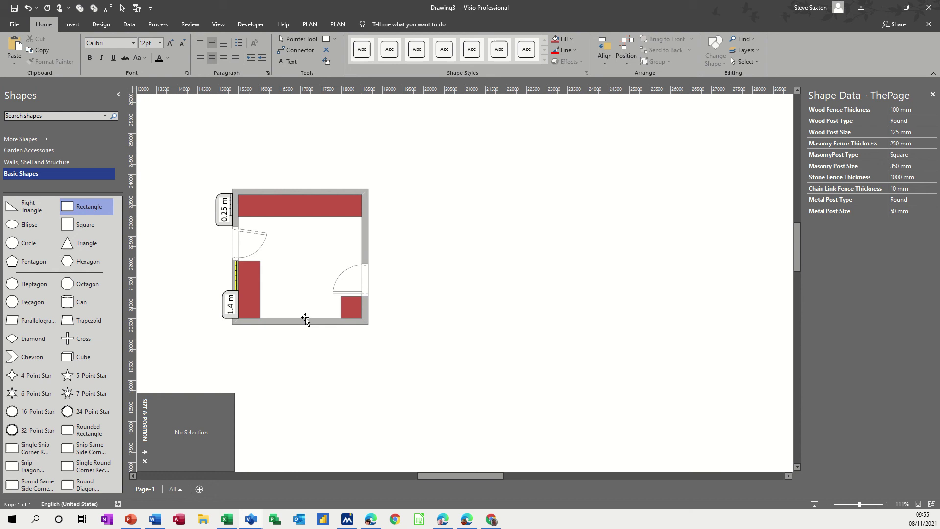
Search the shapes for 'radiator' and place a Radiator against the bottom wall
click(55, 115)
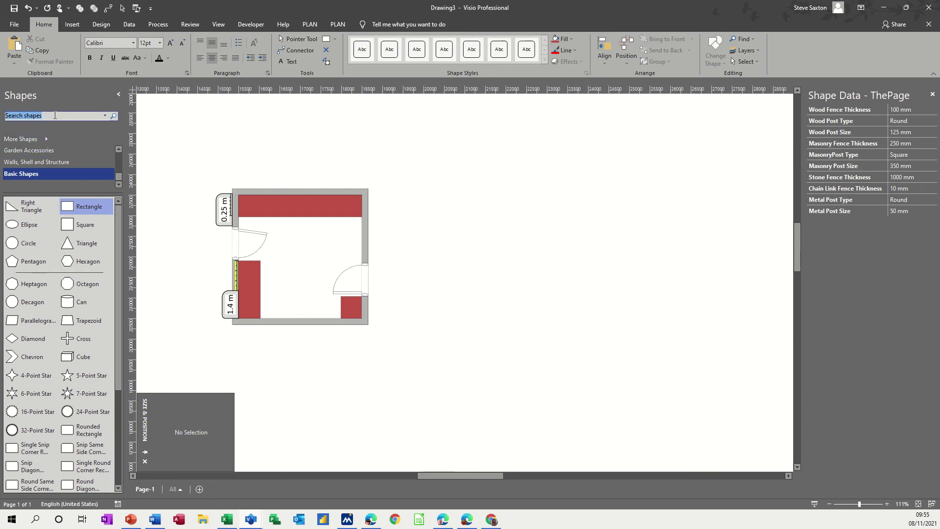
text(radiator)
key(Return)
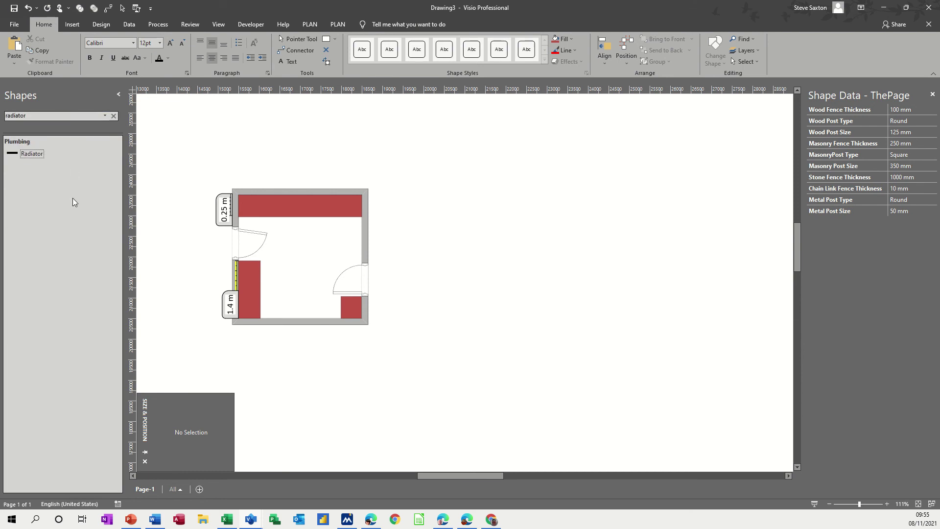
drag(18, 163, 300, 315)
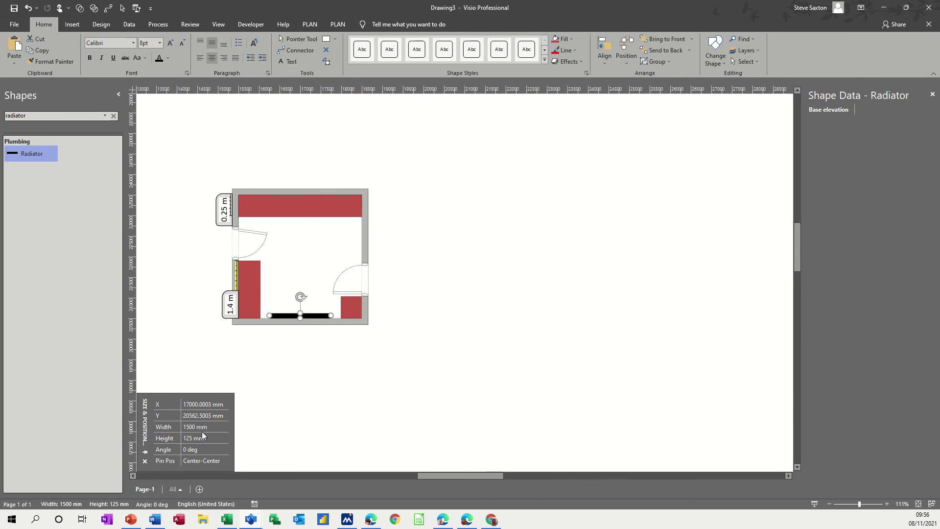
Set the radiator's width to 900 mm and clear the search
click(203, 431)
text(9)
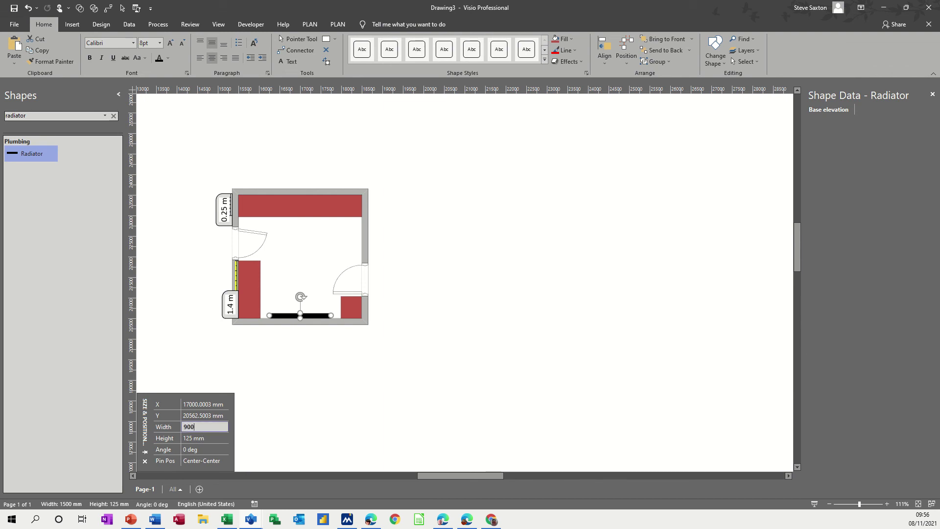
text(00)
key(Return)
click(338, 405)
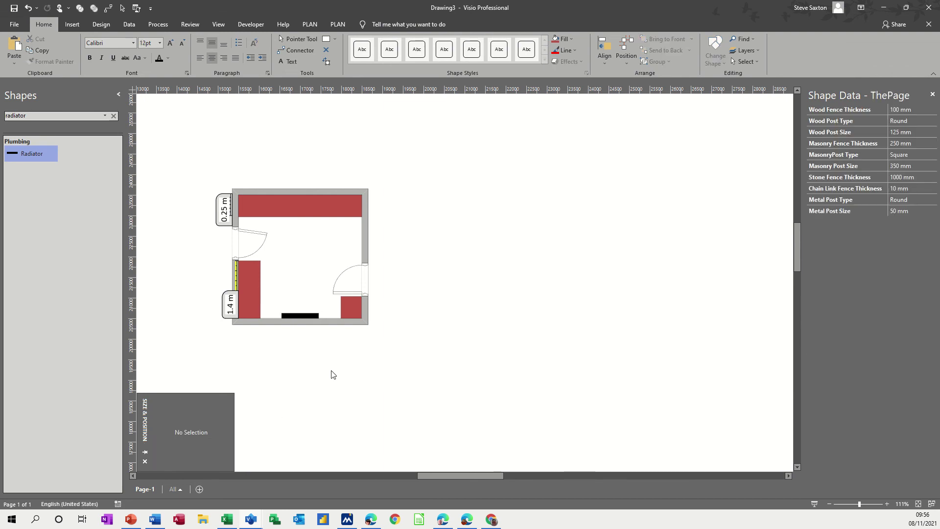
click(113, 116)
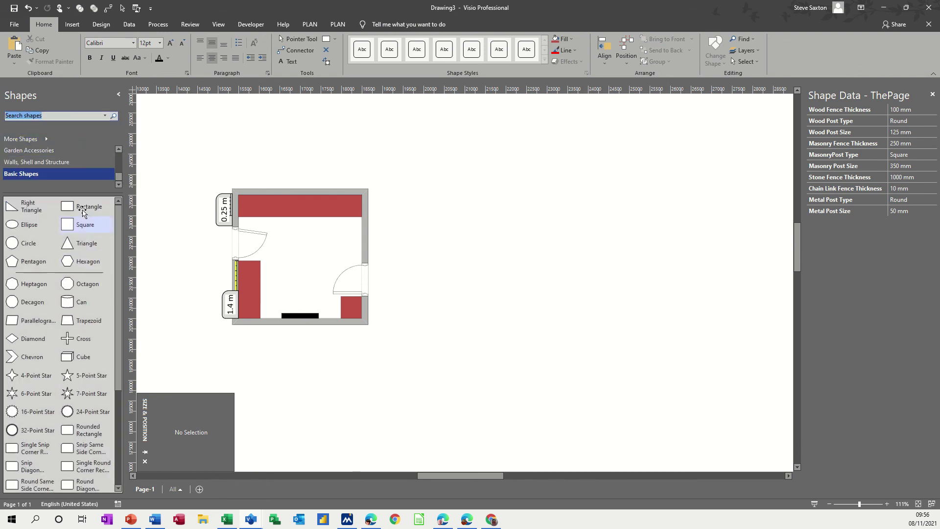
From the Bath and Kitchen Plan stencil, place Sink 2 on the top counter
click(118, 148)
click(119, 149)
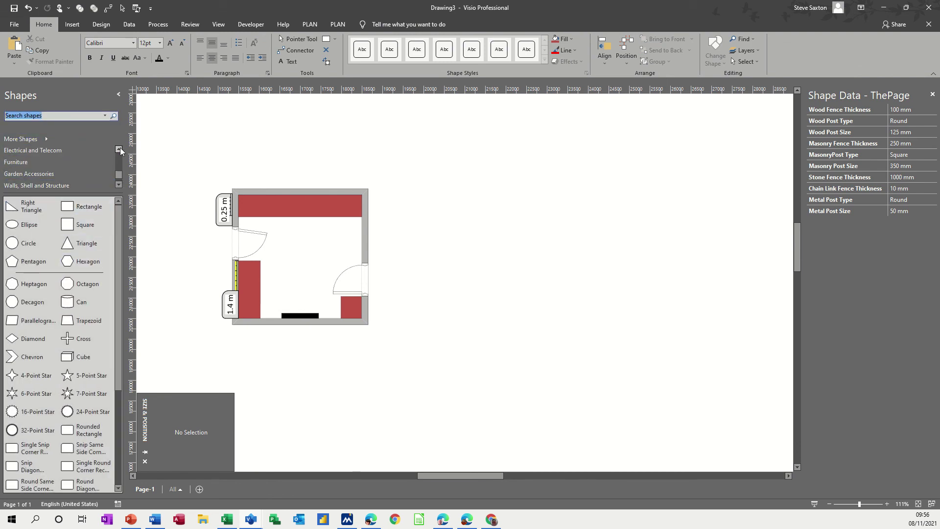
click(119, 148)
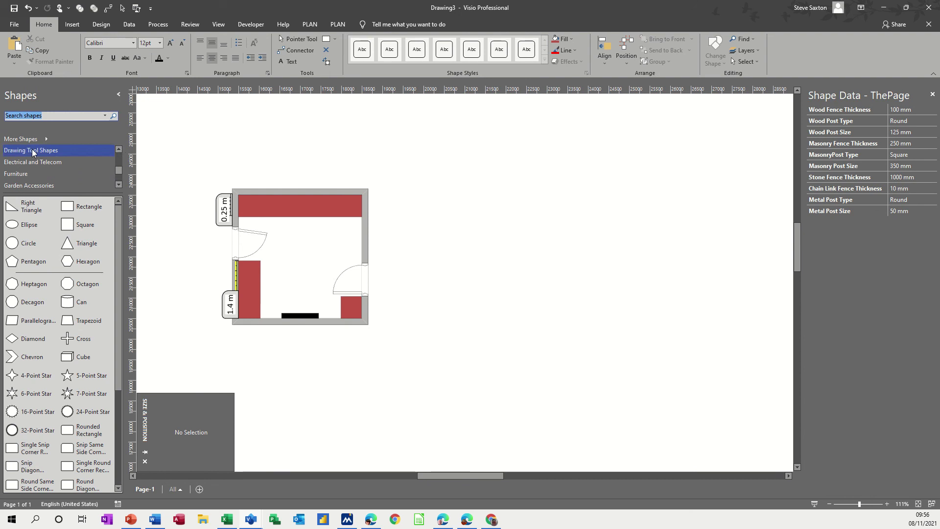
click(119, 149)
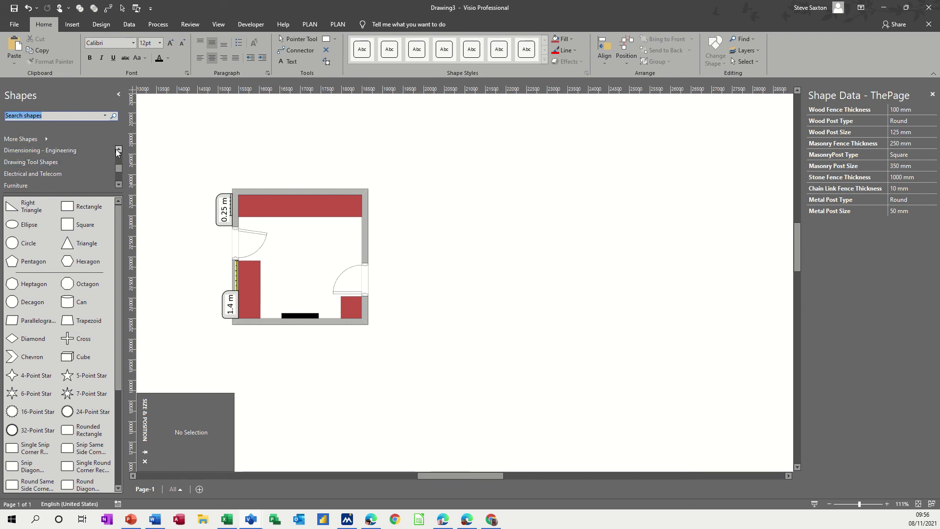
click(119, 148)
click(118, 149)
click(118, 149)
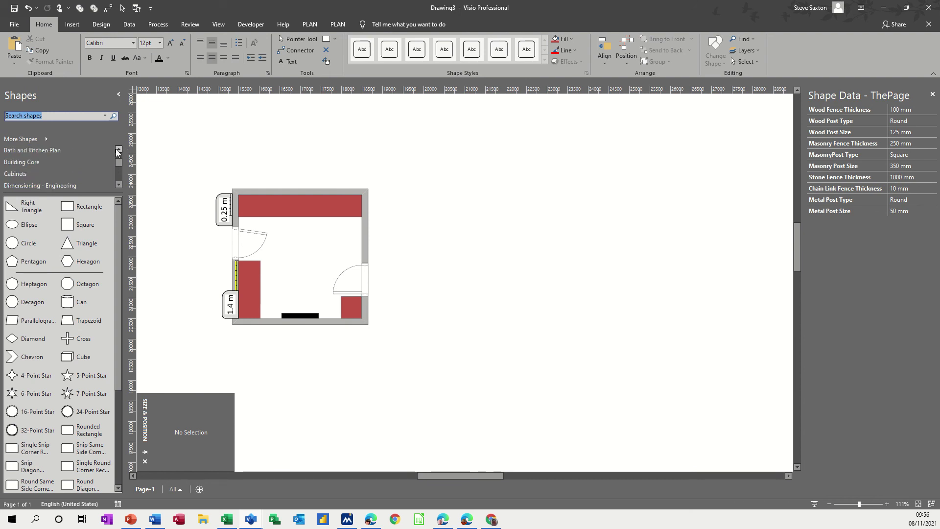
click(81, 148)
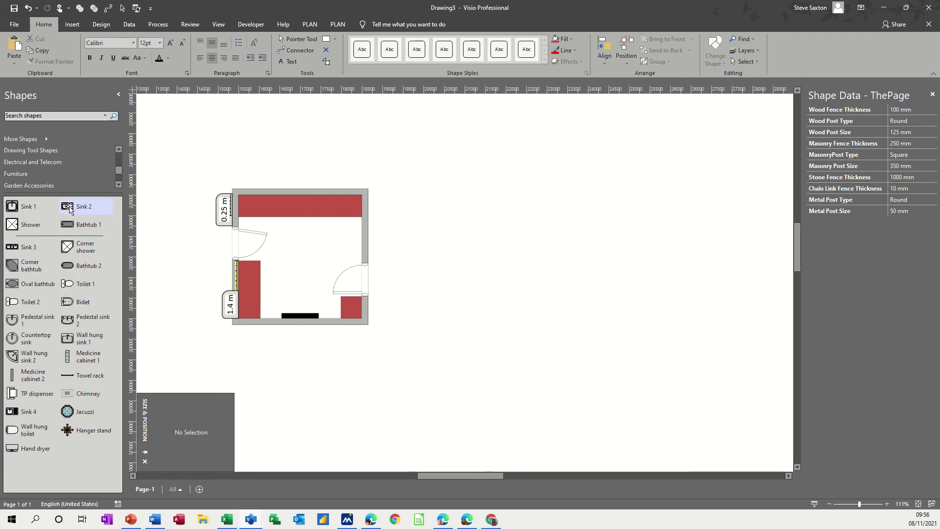
drag(81, 206, 294, 204)
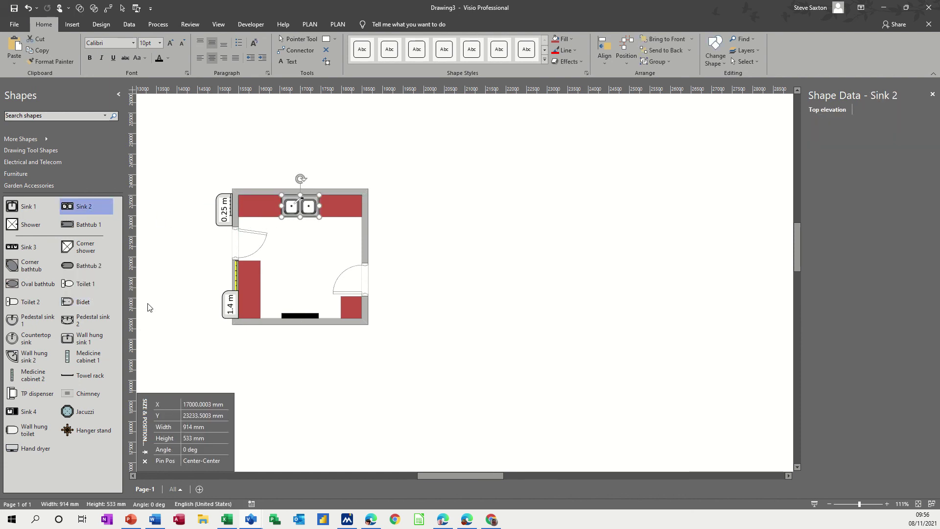
Set the double sink's width to 850 mm
click(150, 307)
click(310, 210)
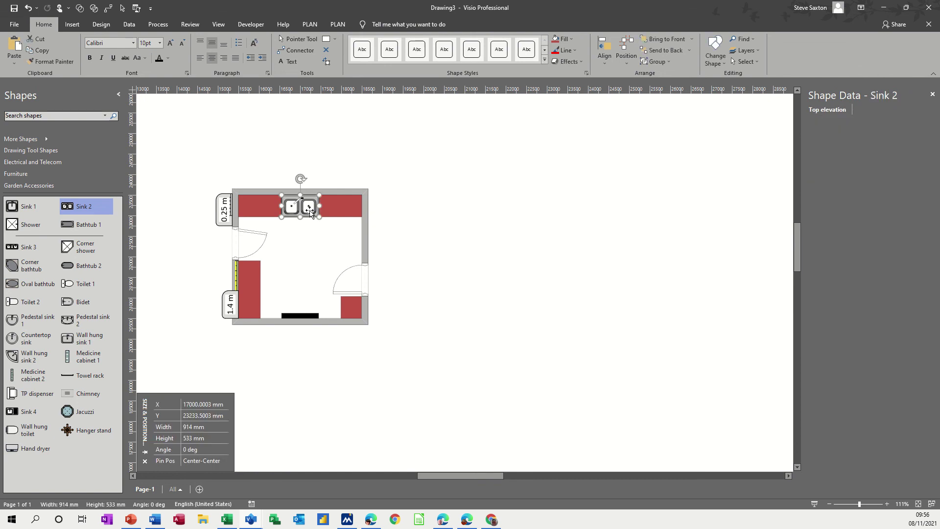
click(189, 429)
text(850)
key(Return)
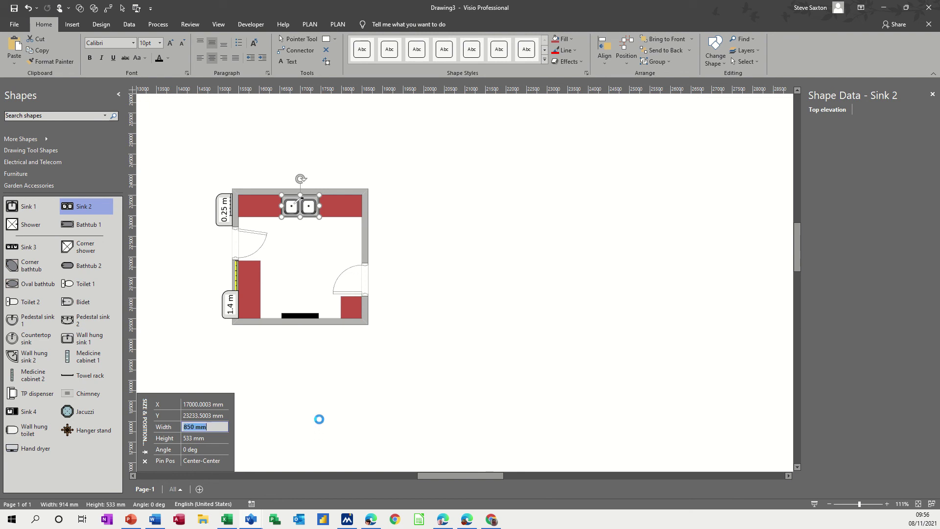
click(342, 387)
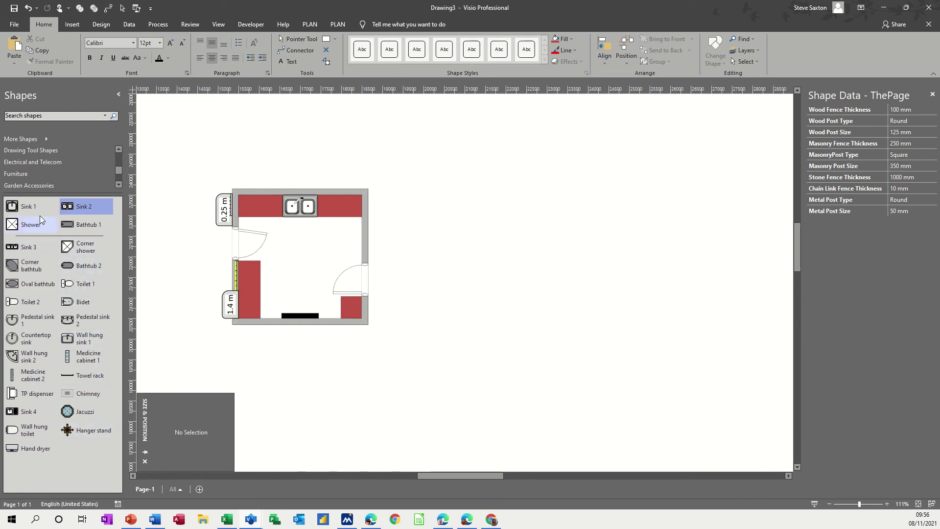
scroll(53, 147, down, 1)
Search the shapes for 'oven' and place Cooker 1 beside the right wall
click(54, 116)
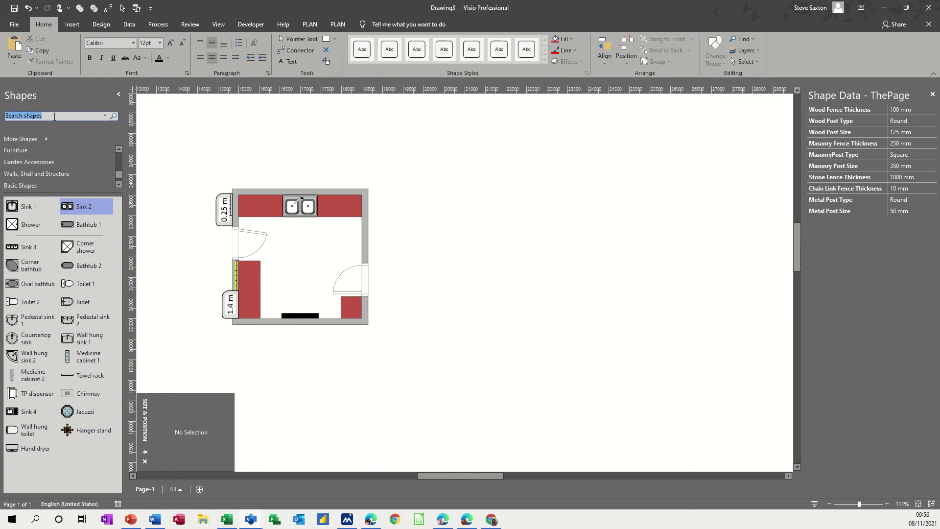
text(oven)
key(Return)
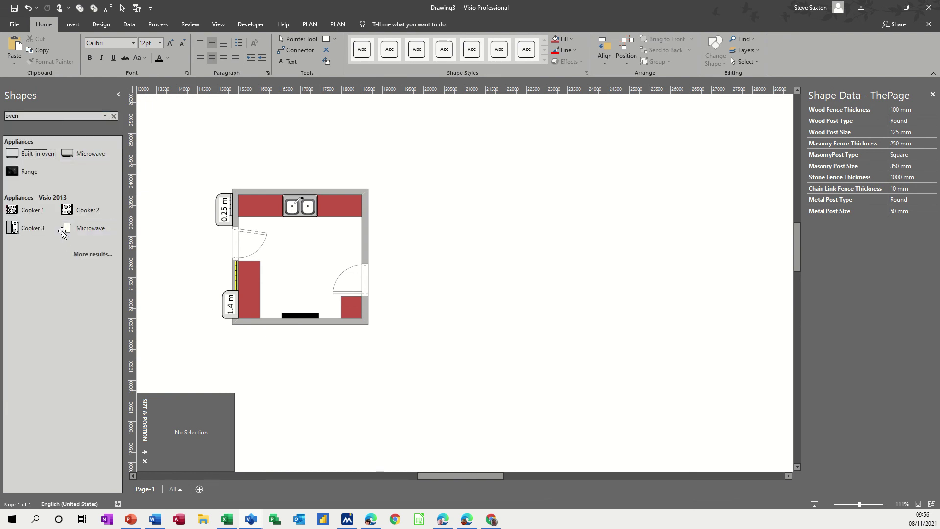
click(23, 214)
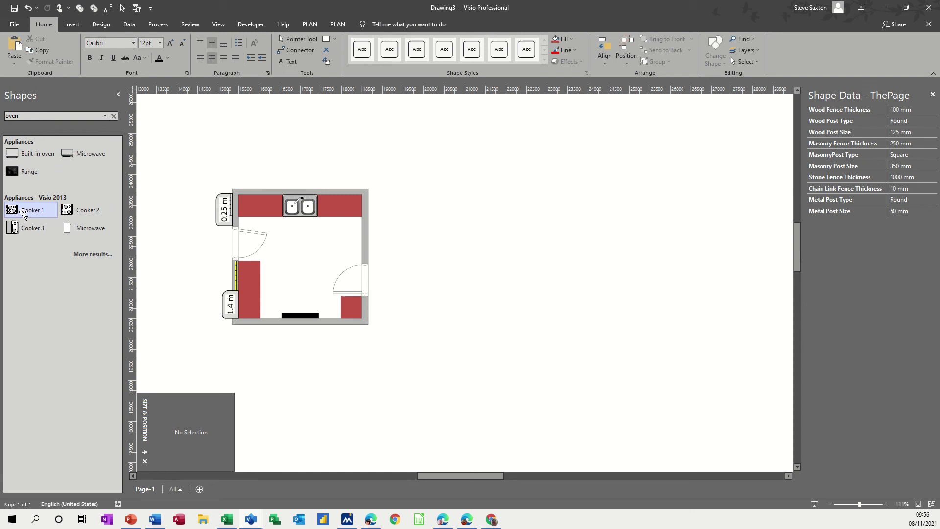
drag(23, 214, 356, 232)
Nudge the cooker along the right wall up toward the top counter
click(445, 221)
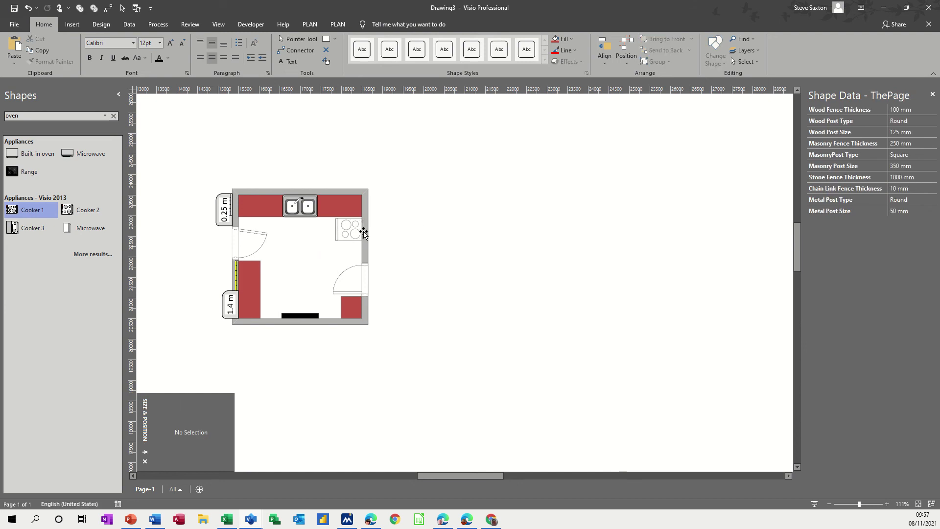
key(Tab)
key(Up)
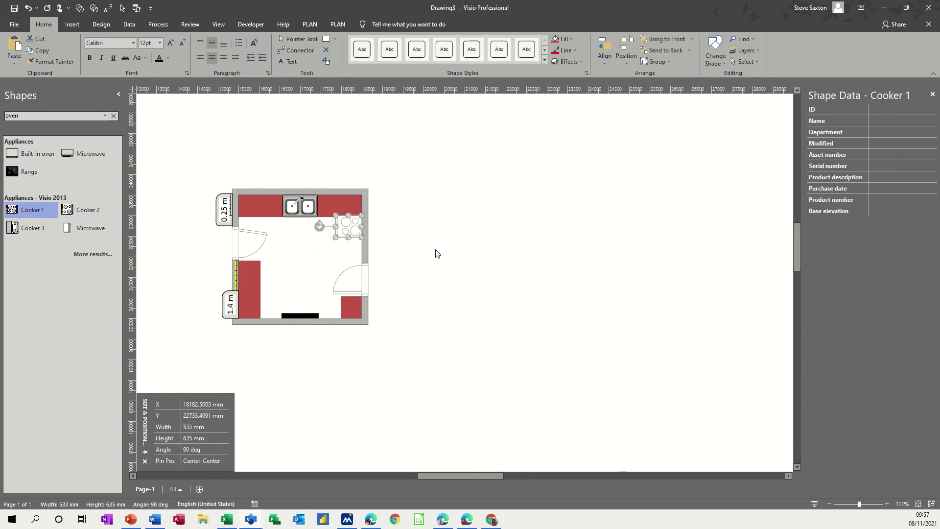
click(437, 253)
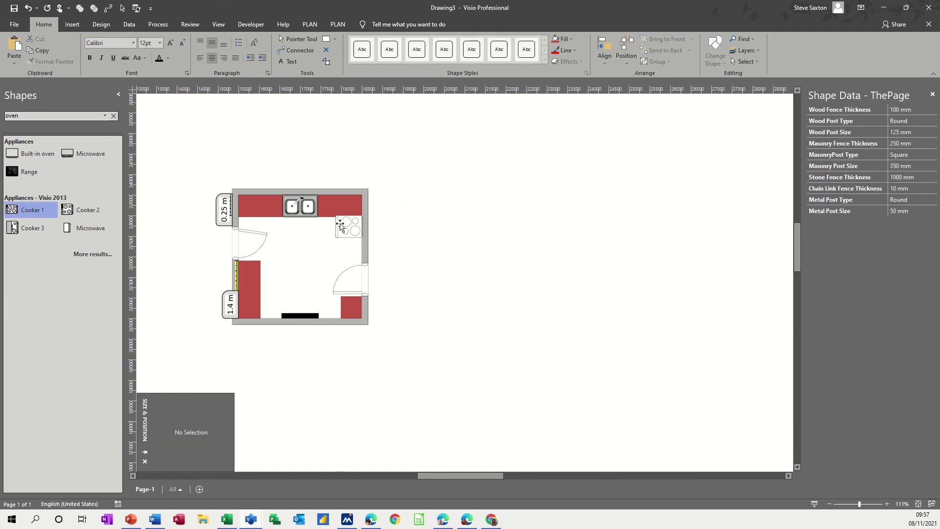
click(342, 225)
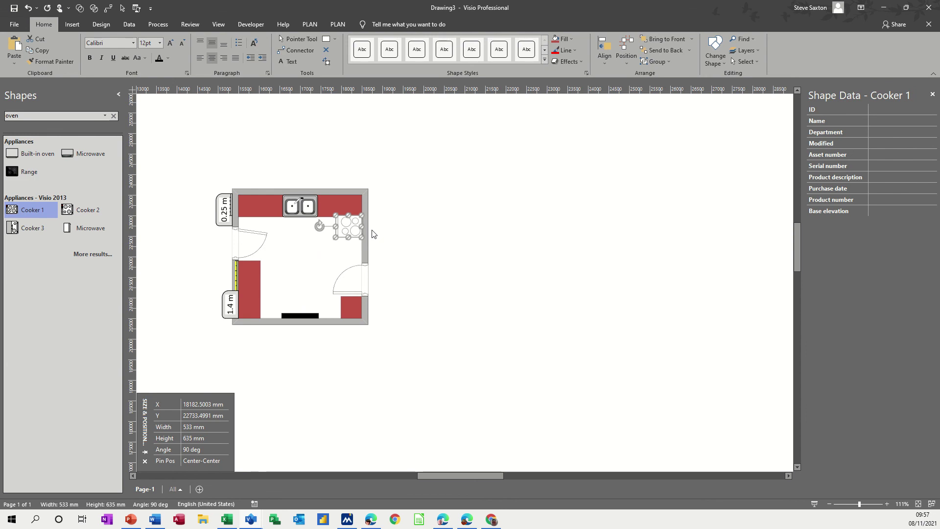
key(Down)
key(Down)
key(Down)
key(Down)
key(Down)
key(Down)
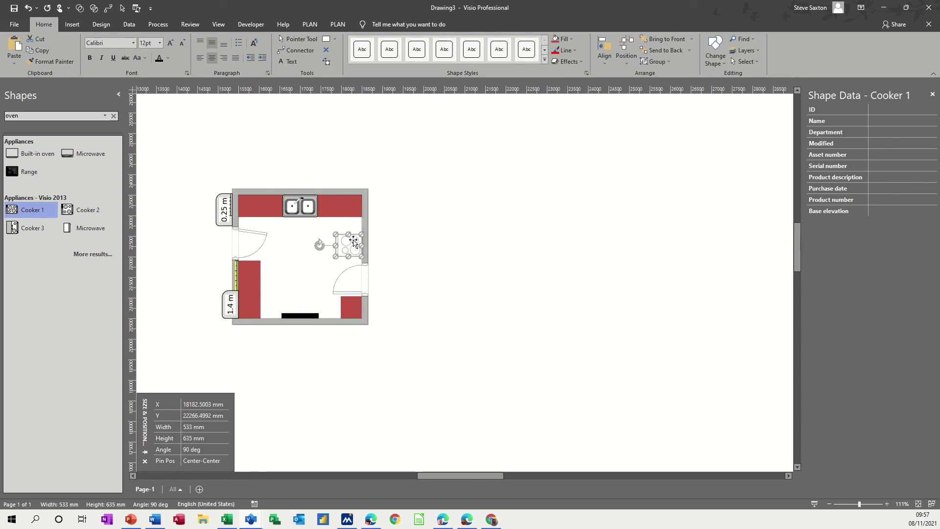
drag(353, 240, 352, 235)
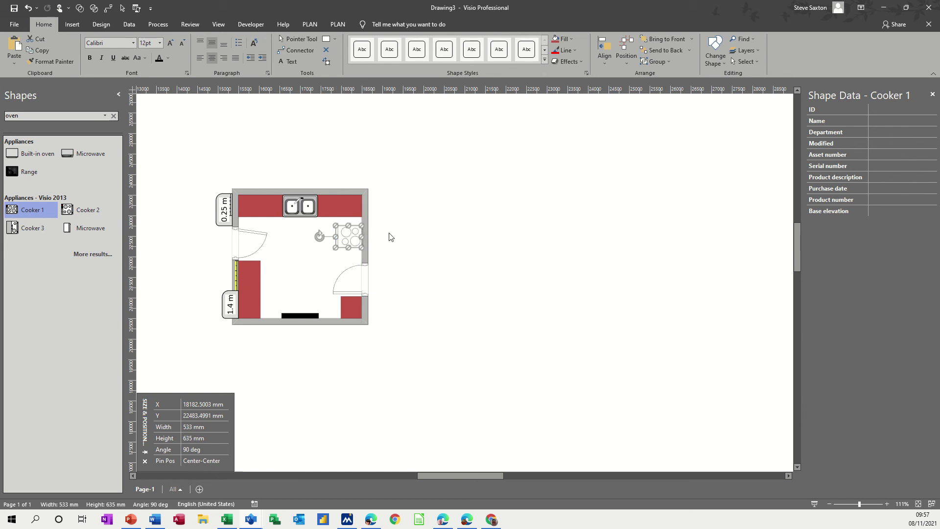
click(114, 117)
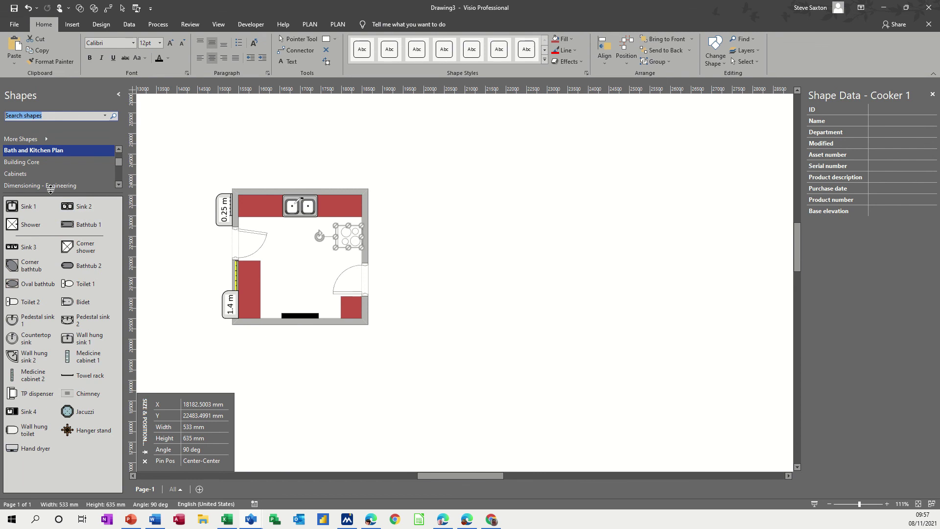
Add a Basic Shapes rectangle sized 533 mm high and 200 mm wide
scroll(101, 181, down, 1)
click(97, 174)
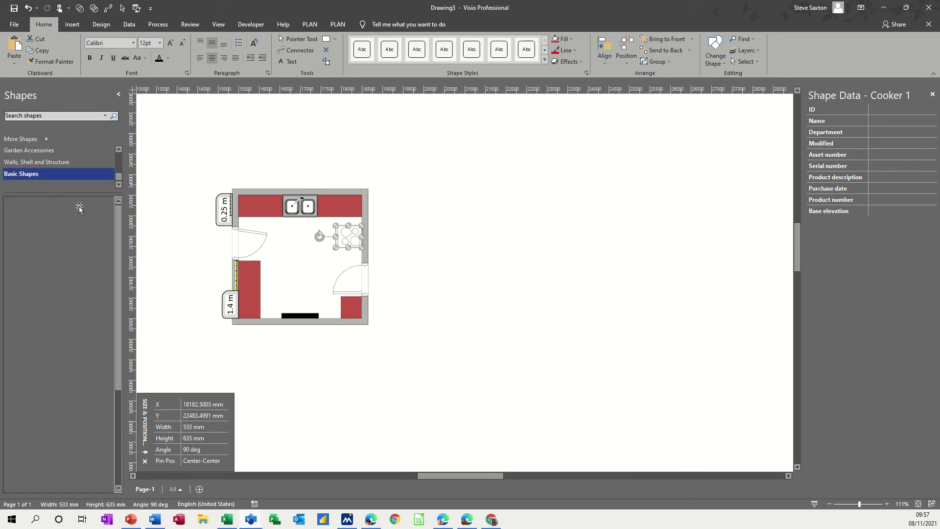
drag(86, 205, 466, 260)
click(201, 437)
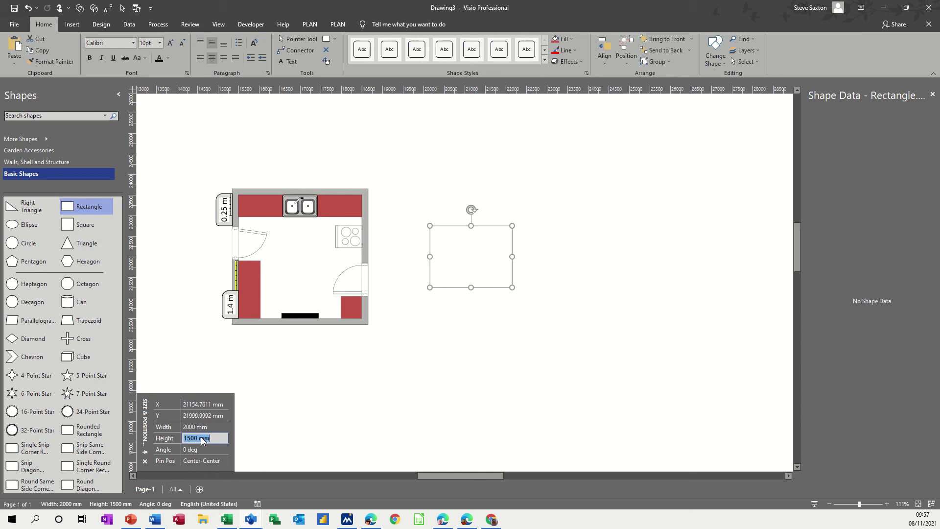
text(533)
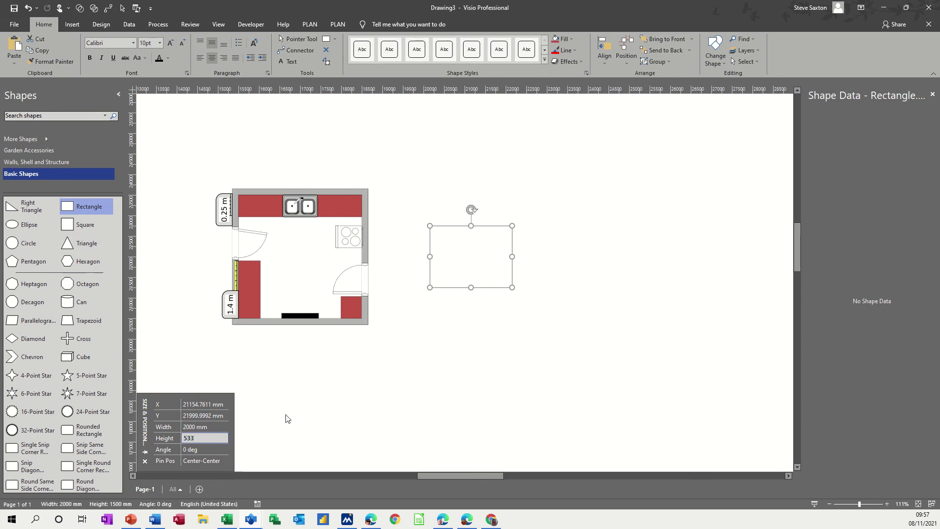
click(196, 429)
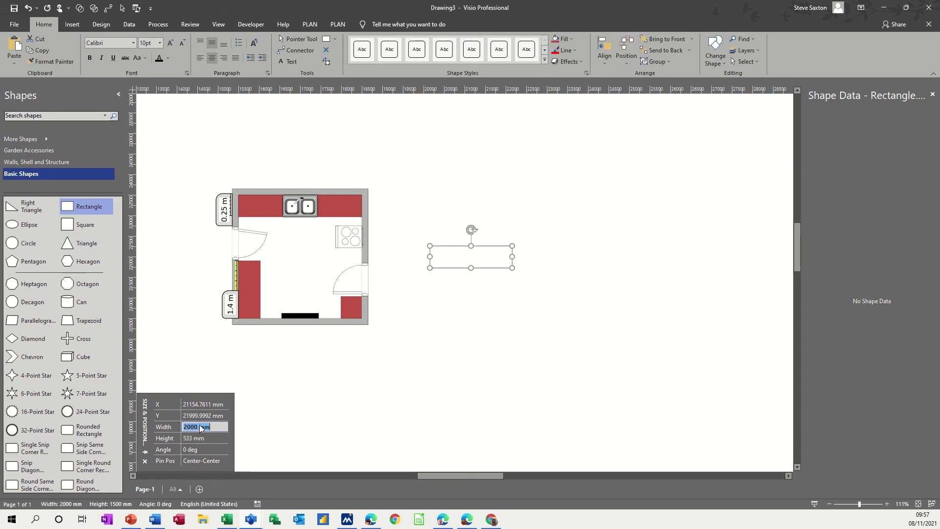
text(200)
key(Return)
click(339, 414)
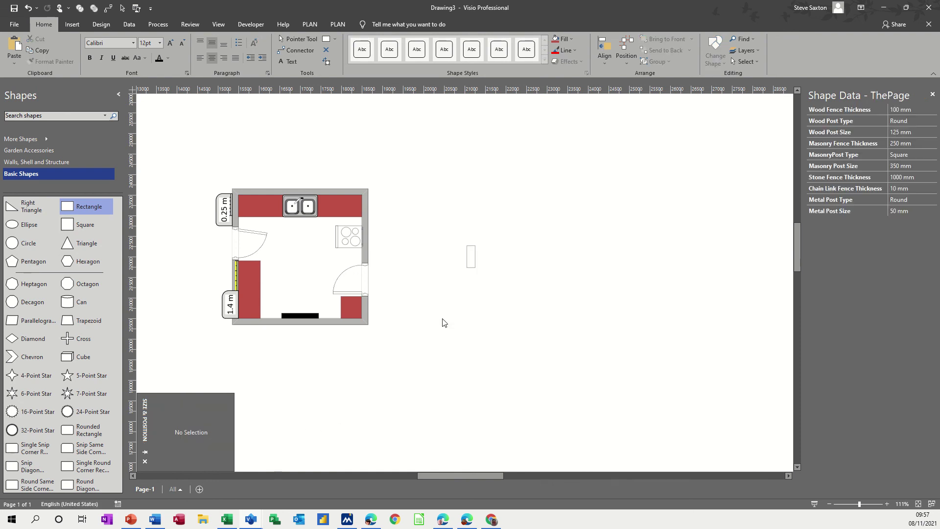
Rotate the strip 90°, place it above the cooker and fill it red
click(473, 257)
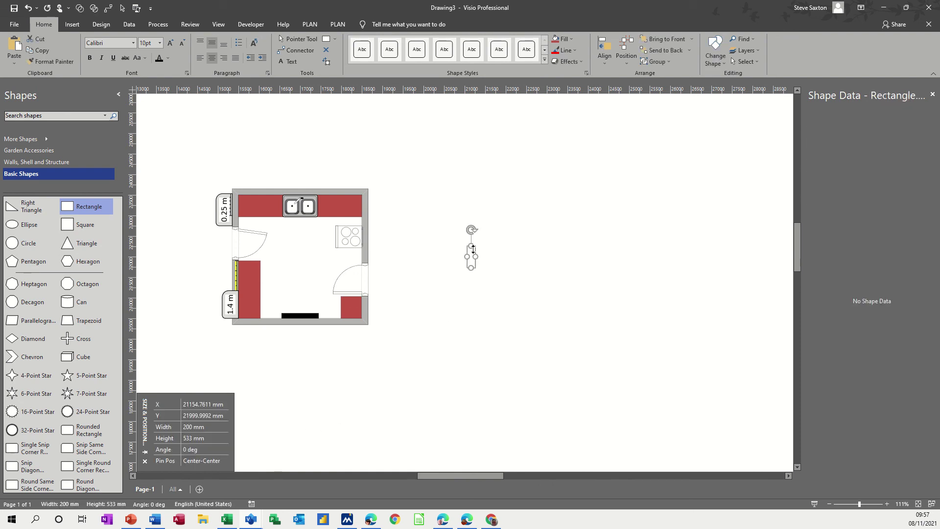
drag(470, 230, 335, 221)
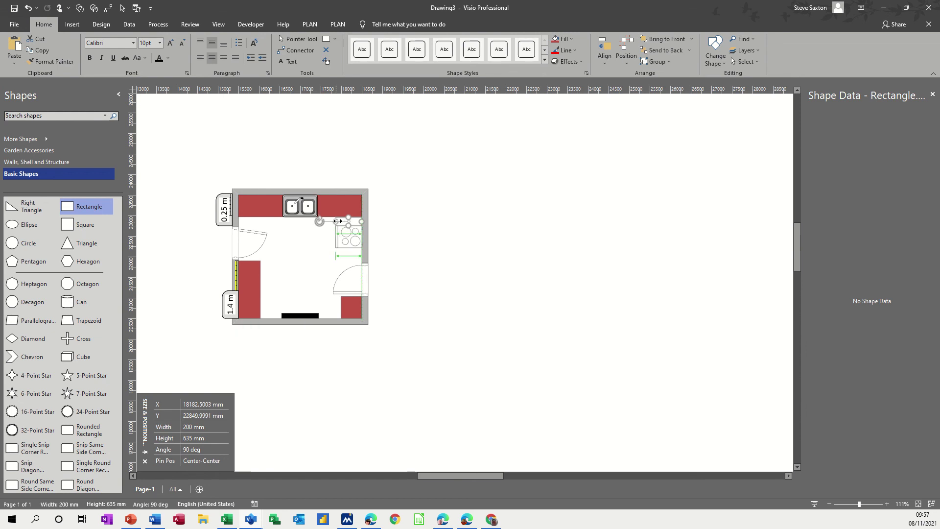
click(555, 40)
click(402, 259)
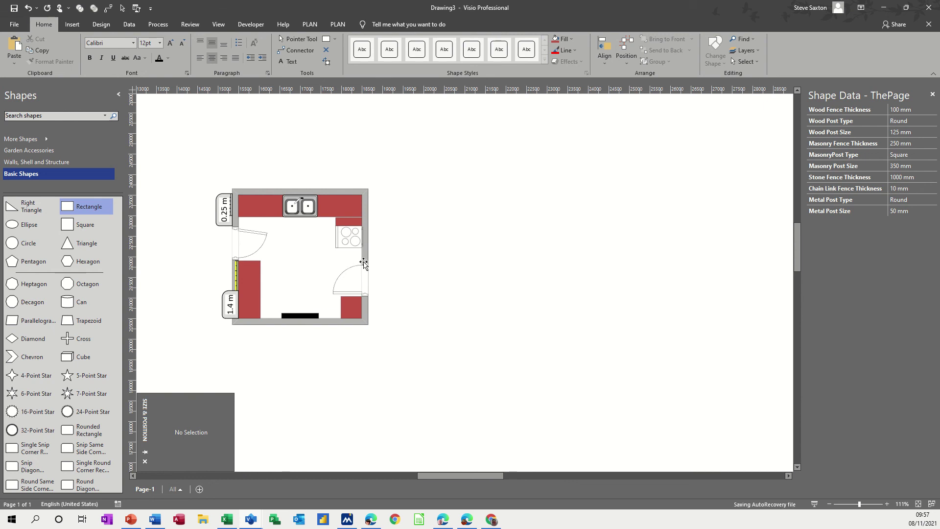
Move the red strip back against the right wall and resize it to 400 mm wide
click(341, 228)
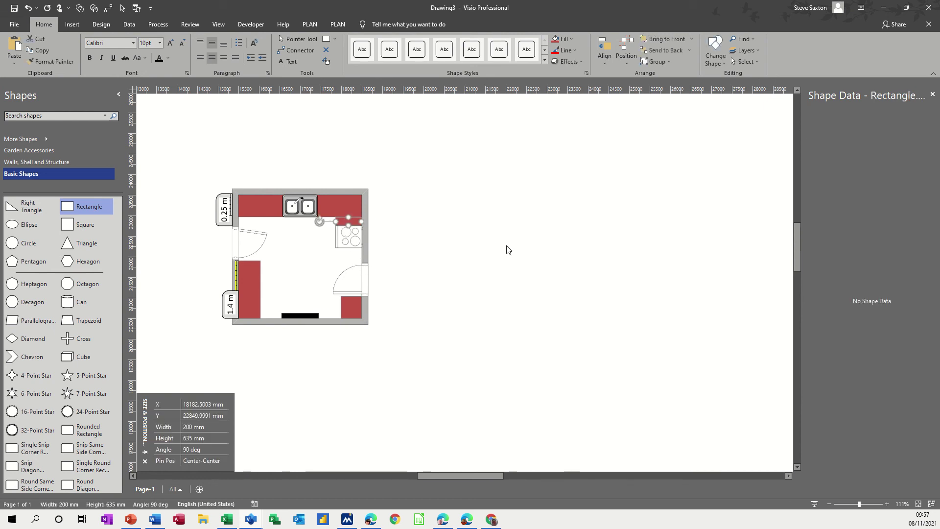
key(Right)
key(Down)
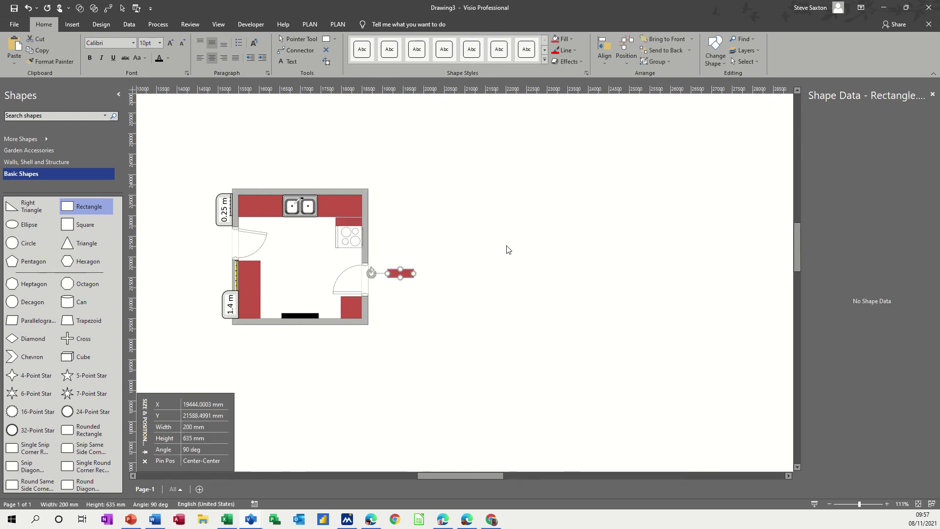
drag(412, 273, 352, 264)
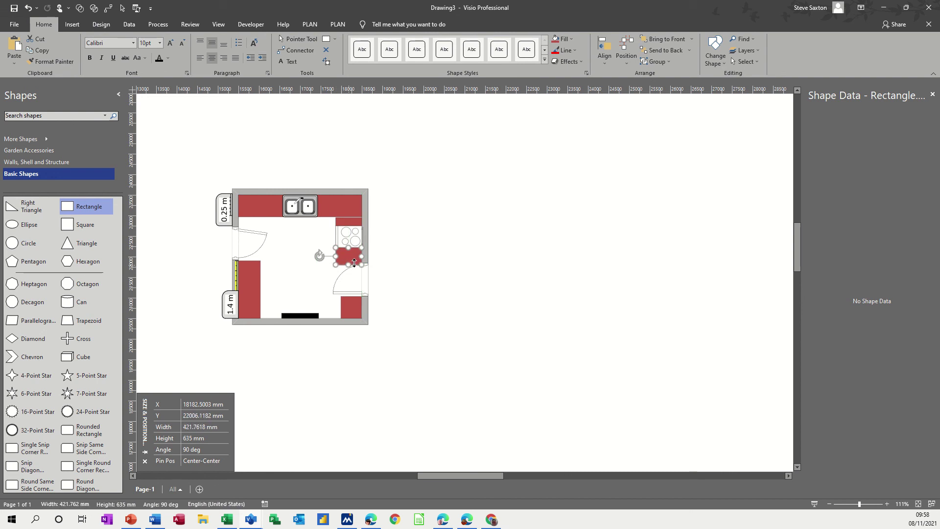
drag(353, 261, 355, 264)
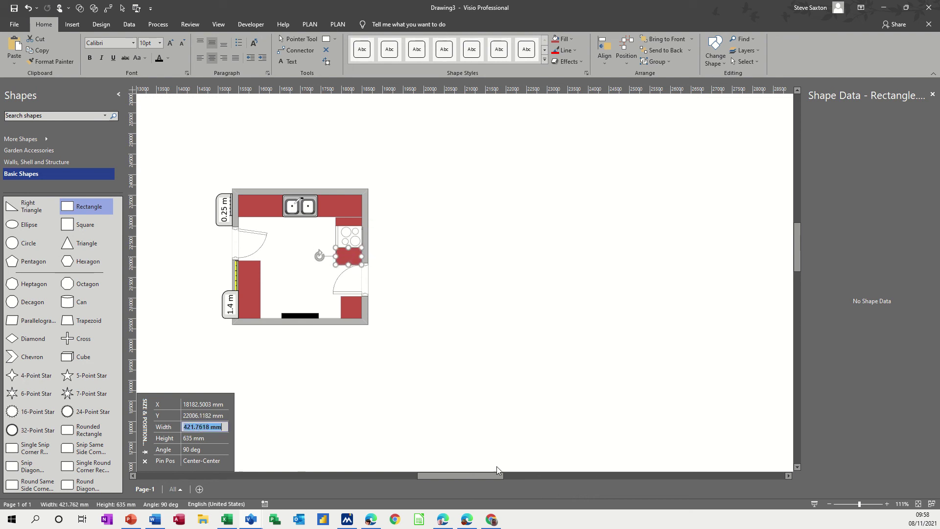
text(400)
key(Return)
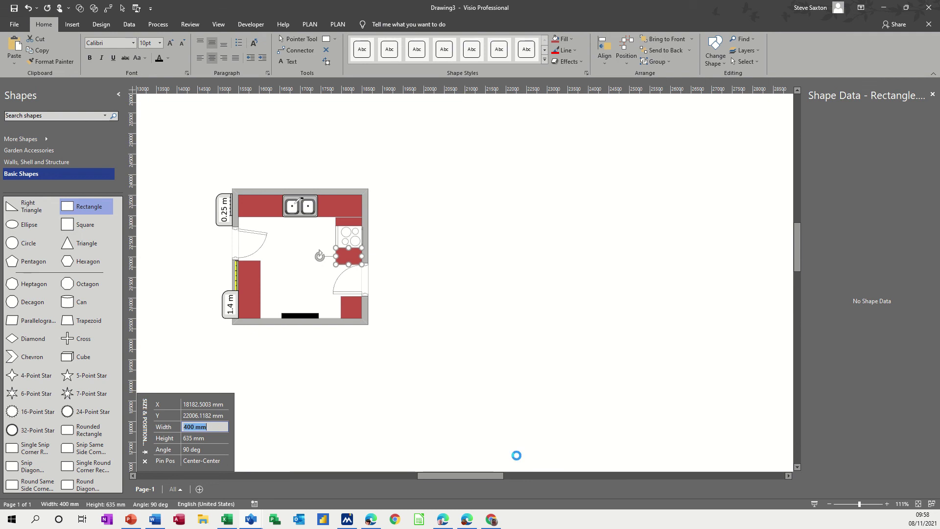
click(490, 362)
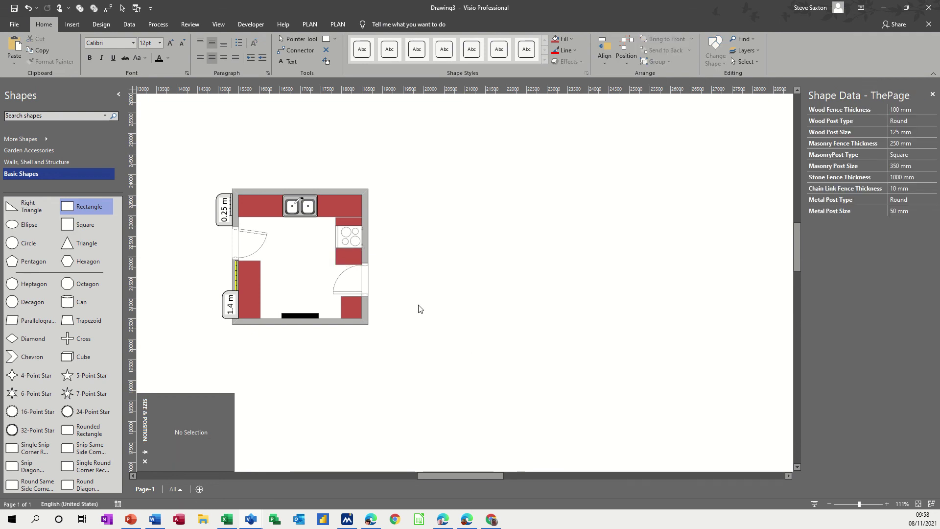
Change the red cupboard beside the cooker to 380 mm wide
click(351, 257)
click(190, 427)
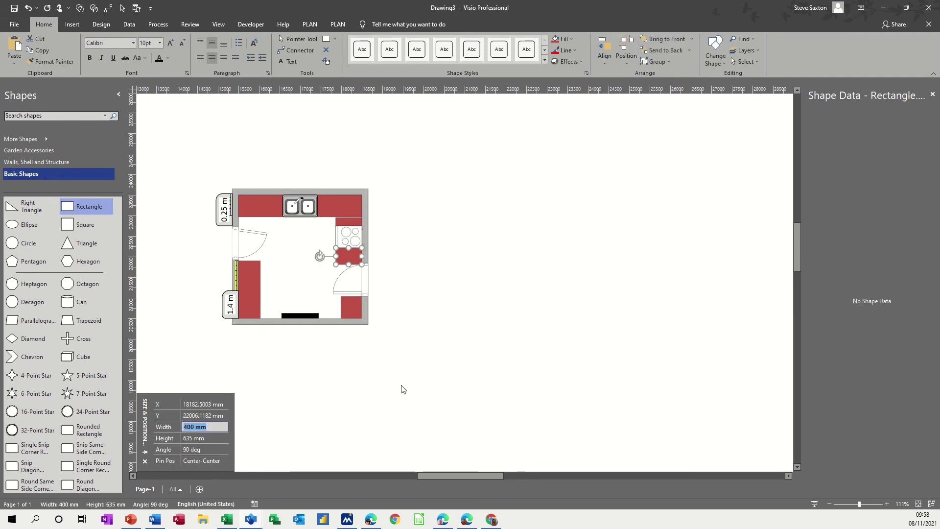
text(380)
key(Return)
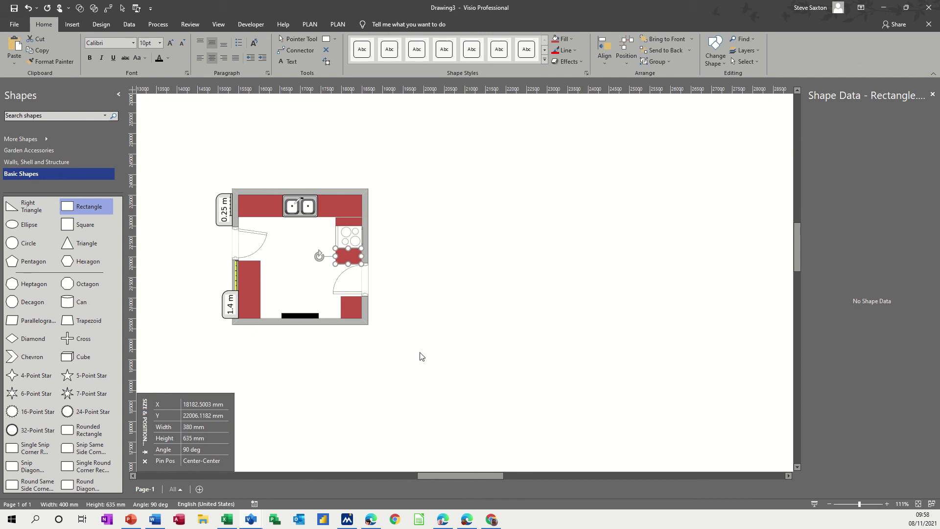
click(422, 355)
click(349, 256)
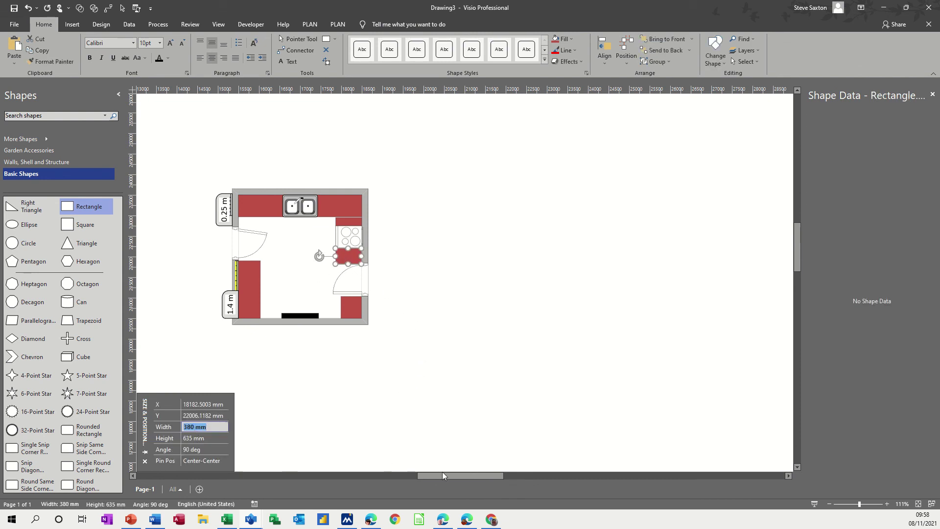
click(468, 465)
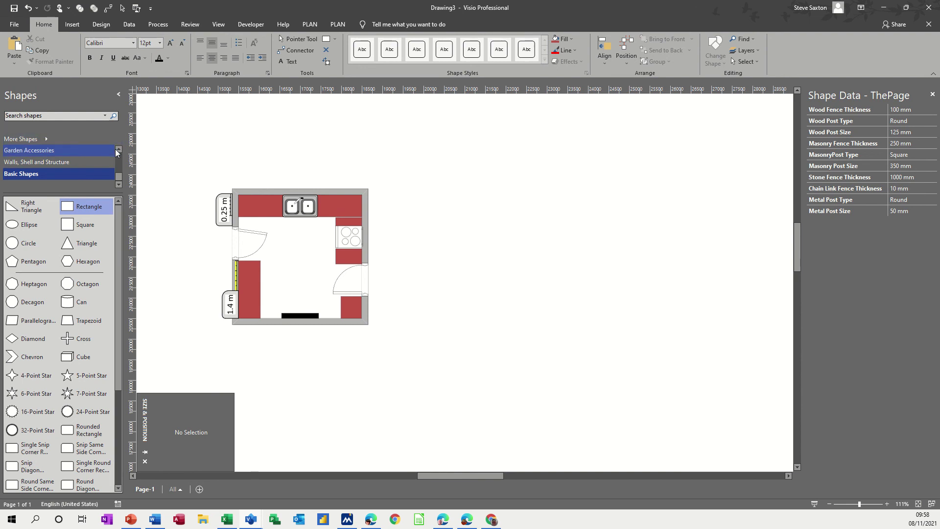
From the Electrical and Telecom stencil, place a light switch on the bottom wall
click(118, 150)
click(119, 149)
click(70, 150)
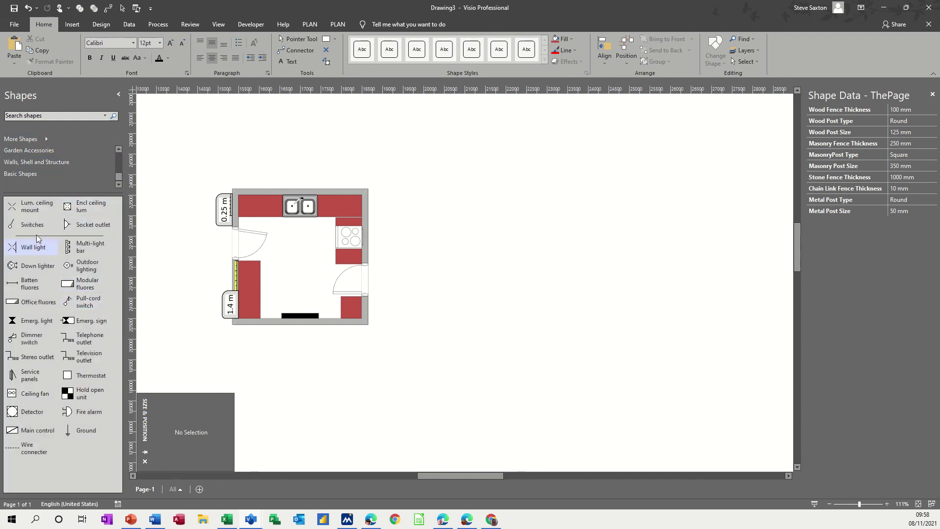
drag(33, 224, 269, 319)
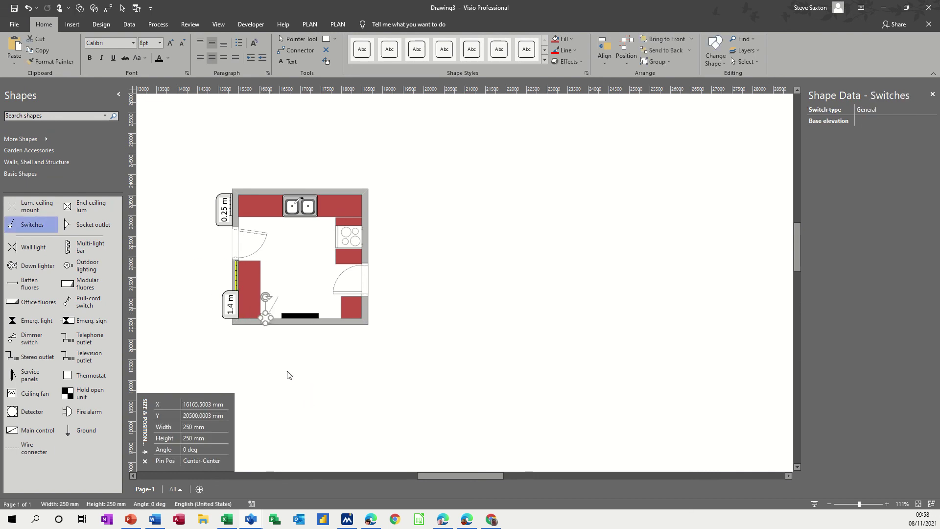
key(ctrl+z)
click(301, 360)
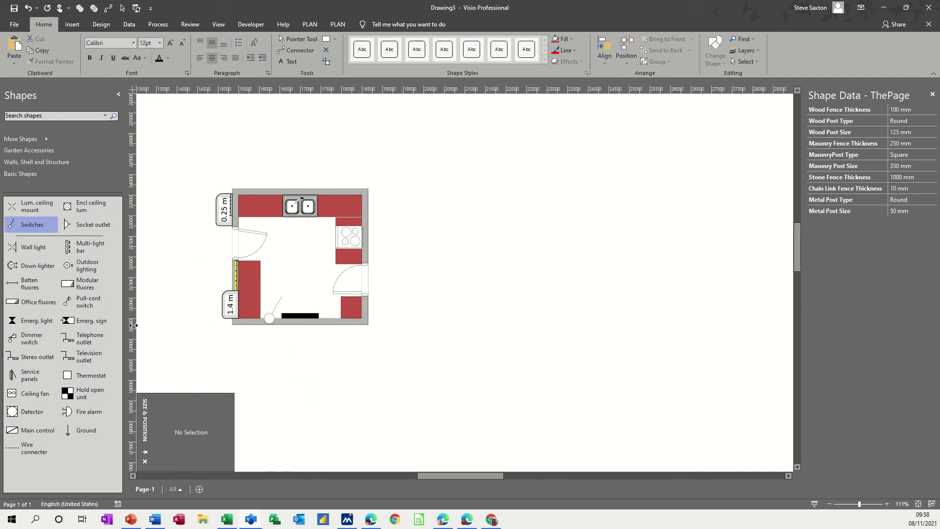
Place socket outlets on the bottom wall and the right wall
drag(88, 223, 329, 304)
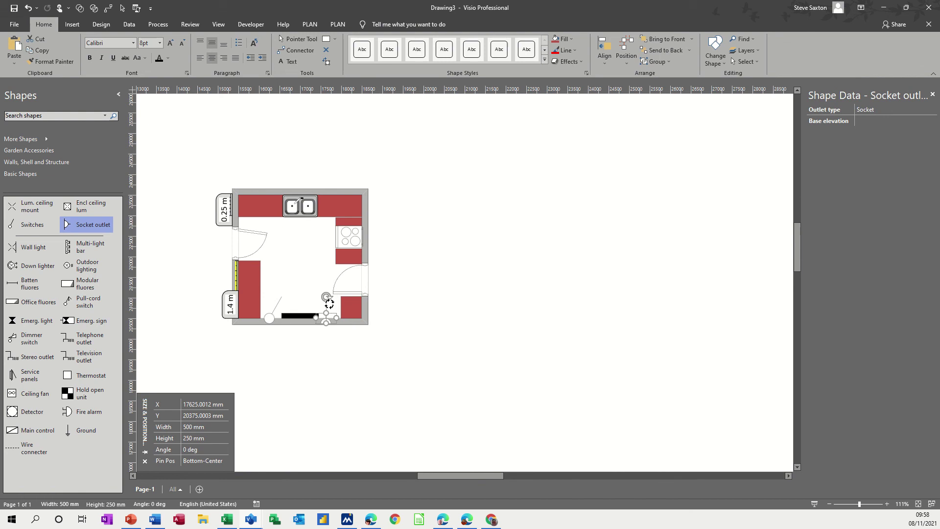
key(Right)
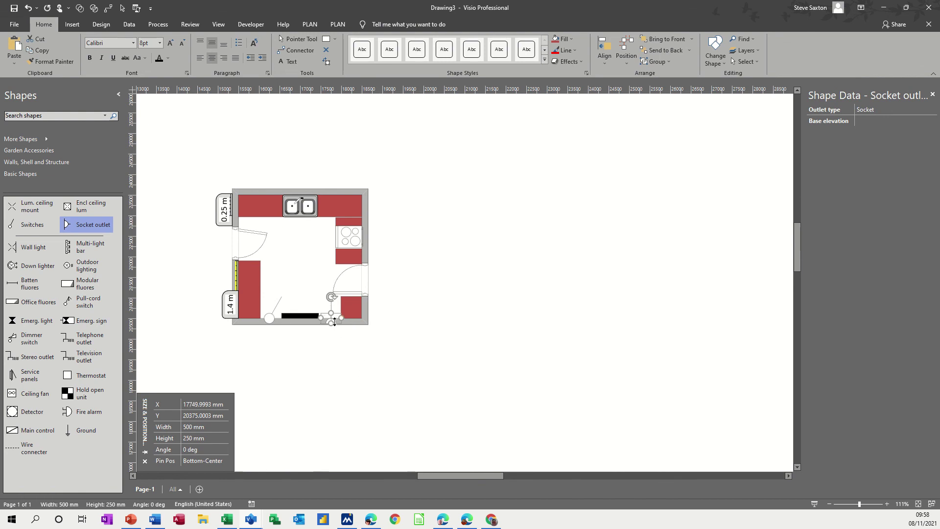
key(Up)
drag(76, 225, 354, 256)
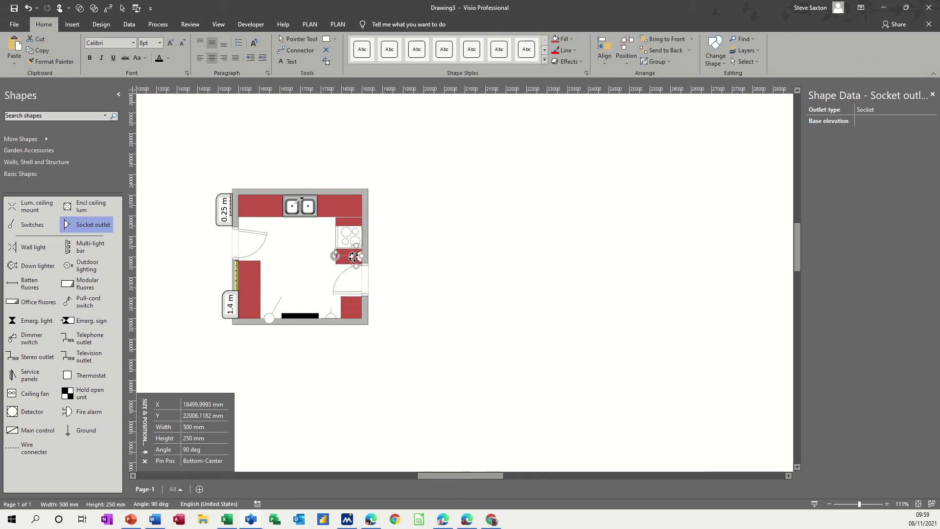
click(430, 260)
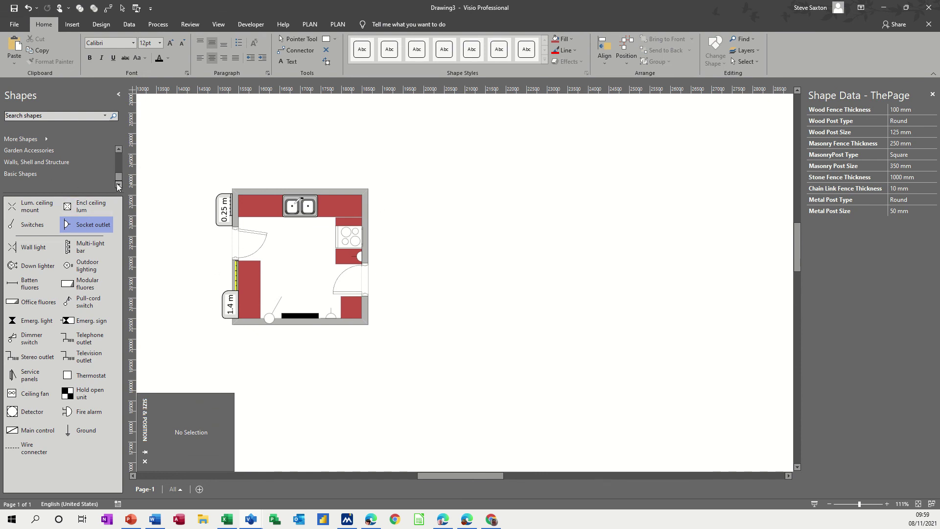
Put a Window from Walls, Shell and Structure in the top wall, 1200 mm wide
click(63, 164)
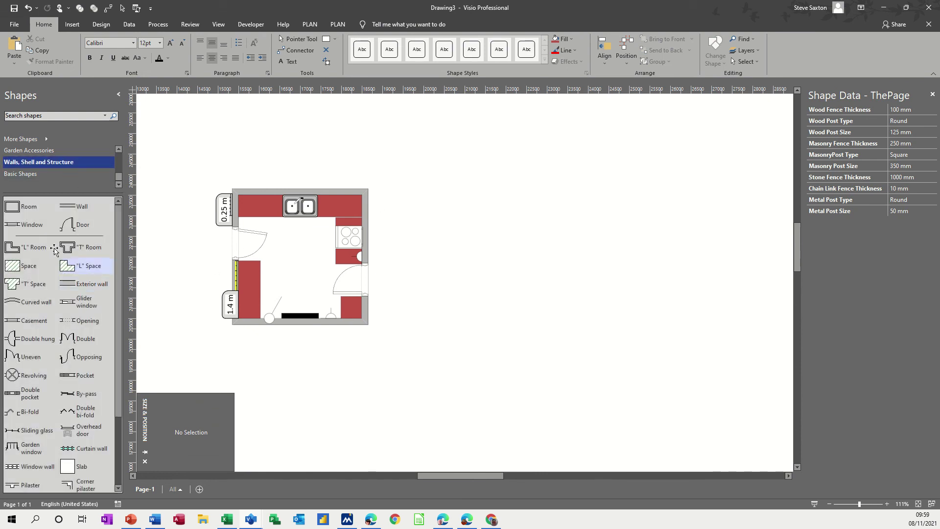
drag(20, 226, 301, 193)
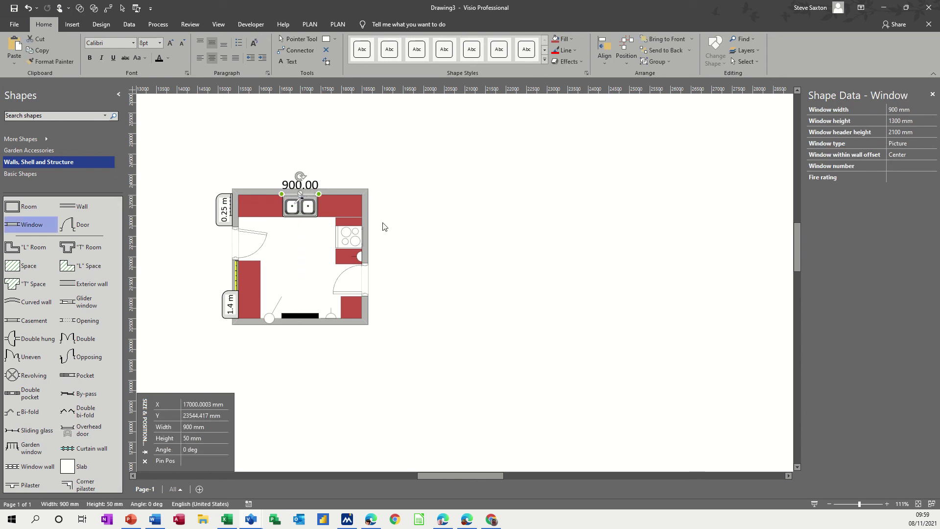
click(205, 429)
text(1200)
key(Return)
click(473, 290)
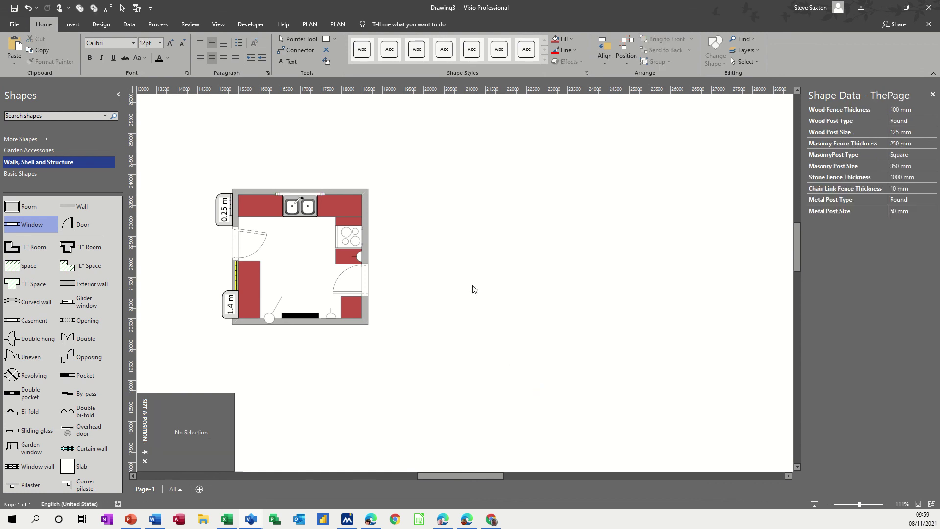
click(290, 192)
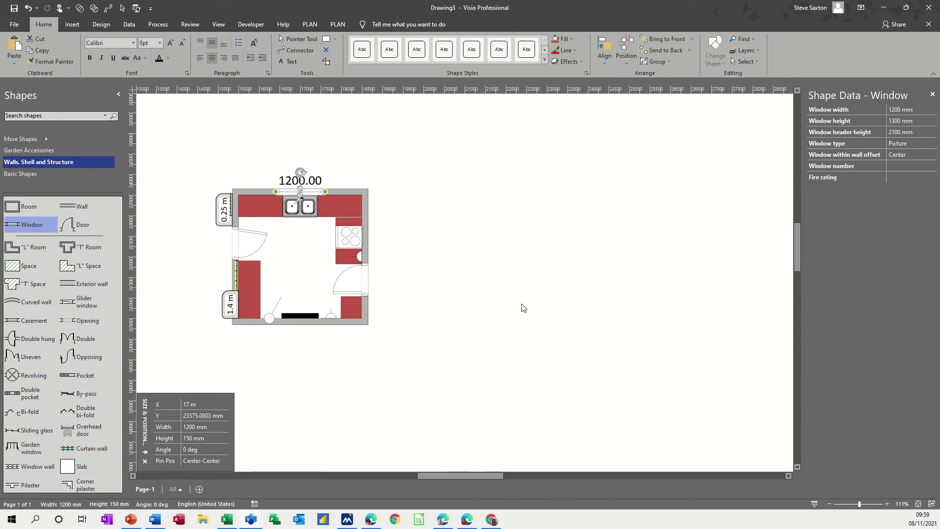
click(424, 239)
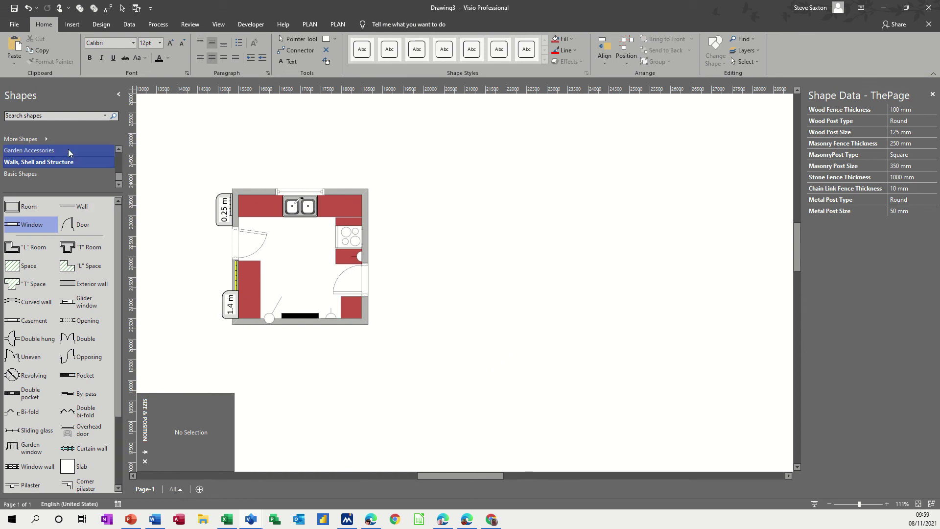
Place a Room measurement shape over the kitchen and size it 3 m by 3 m
click(54, 115)
text(measure)
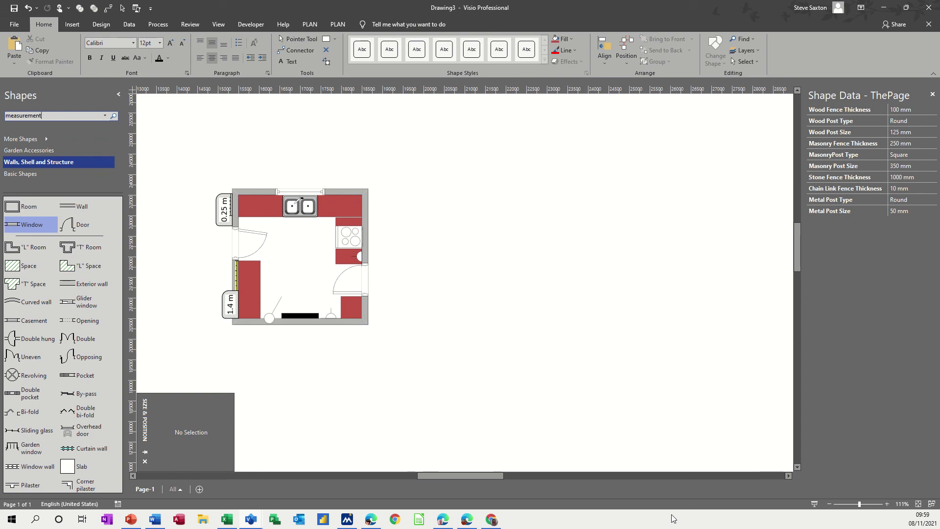
text(ment)
key(Return)
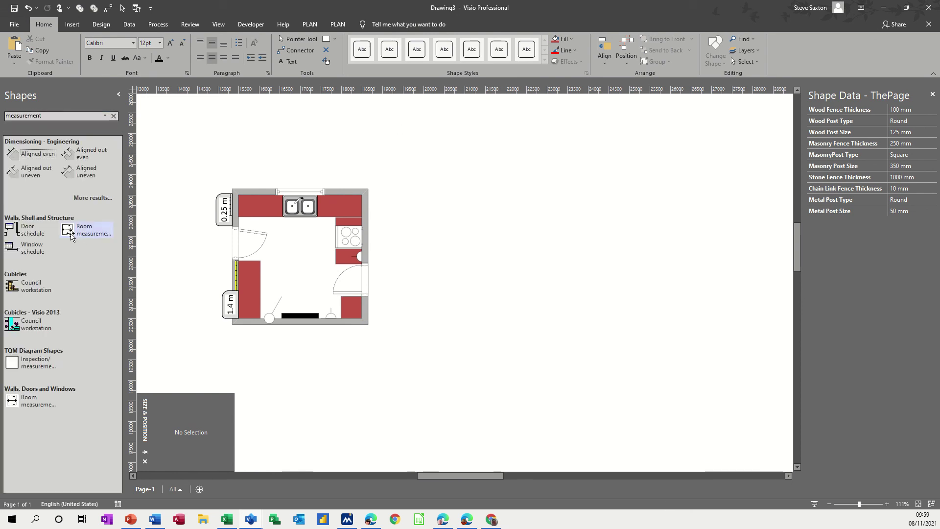
drag(71, 236, 295, 257)
click(192, 427)
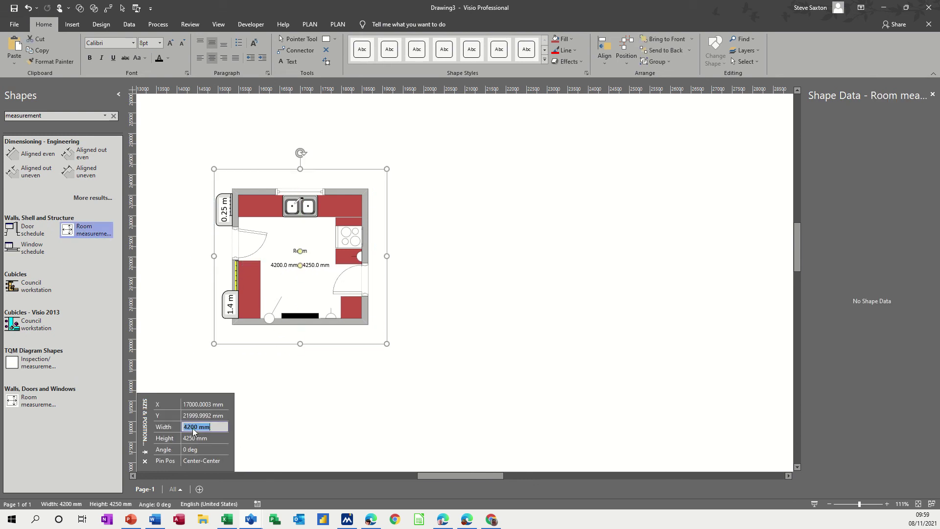
text(3)
click(228, 443)
text(3m)
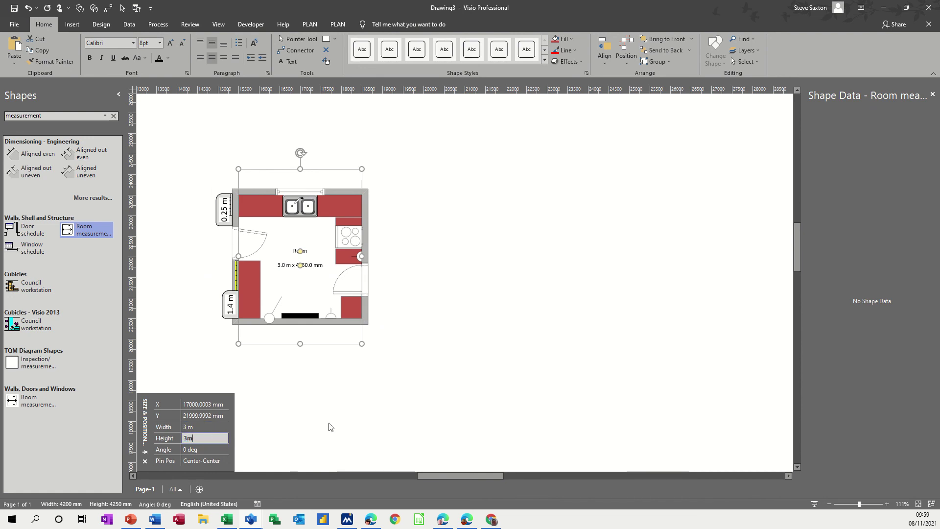
click(341, 420)
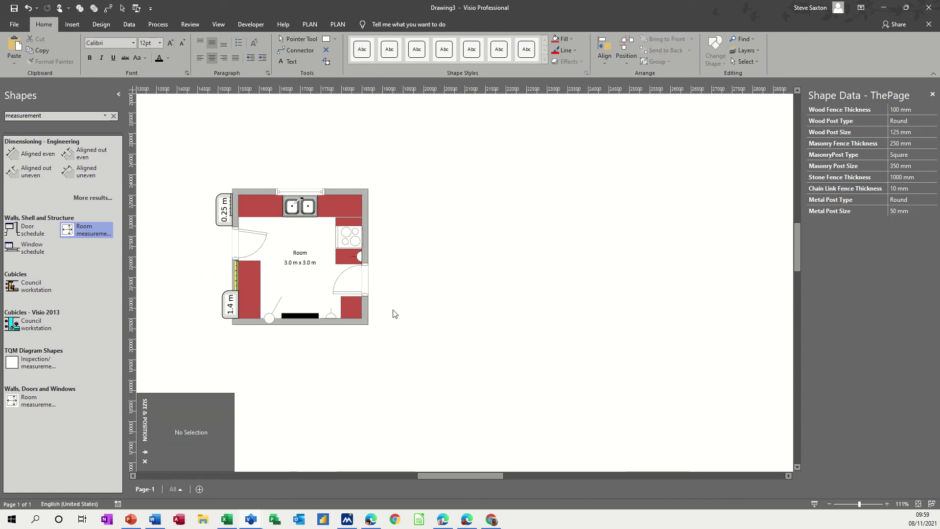